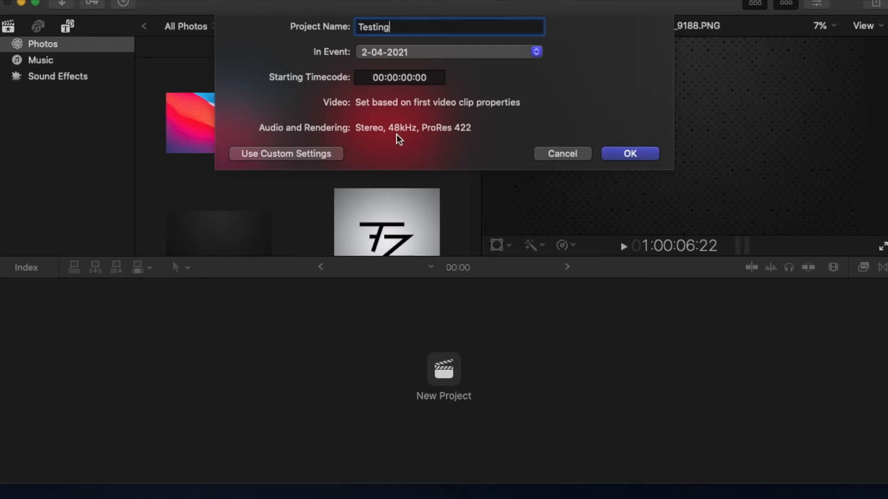
Create the Testing project in event 2-04-2021 and add the dark textured photo from Photos to its timeline
left_click(651, 154)
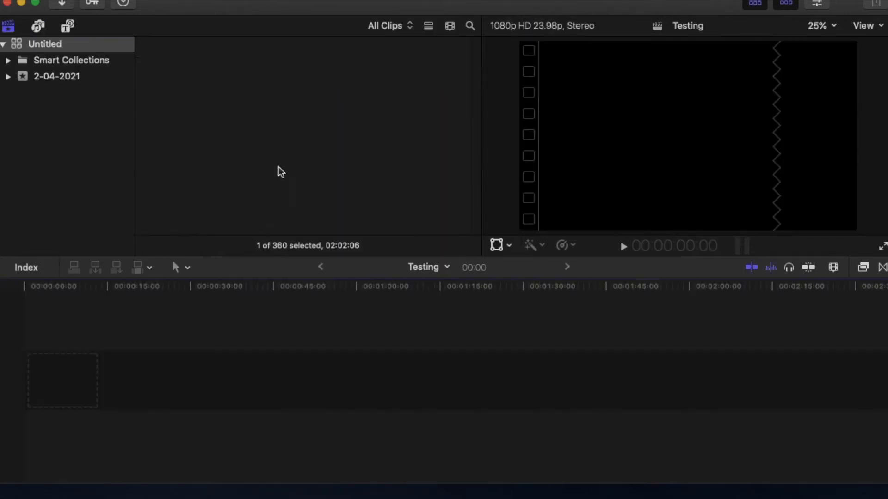
left_click(38, 27)
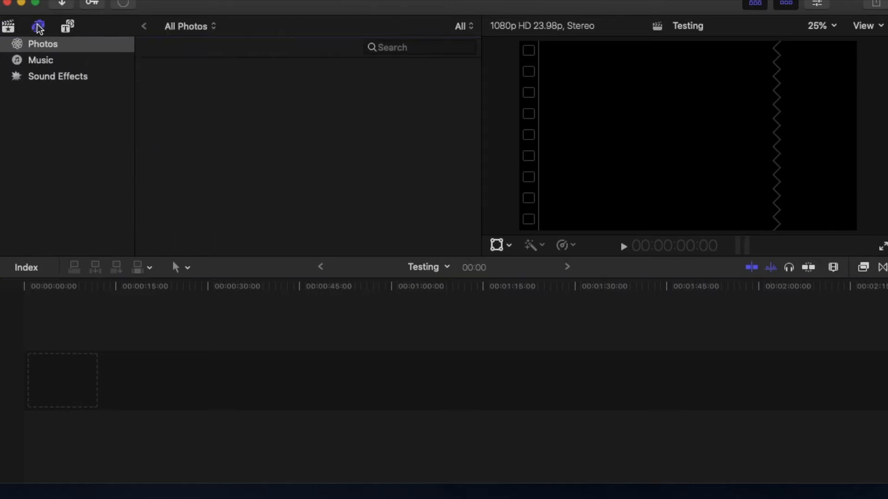
scroll(212, 171, "down", 2)
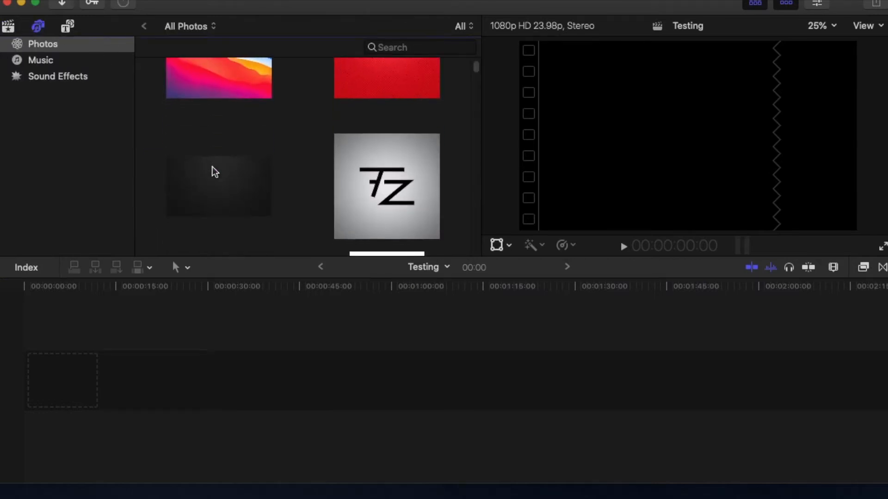
left_click_drag(213, 175, 87, 334)
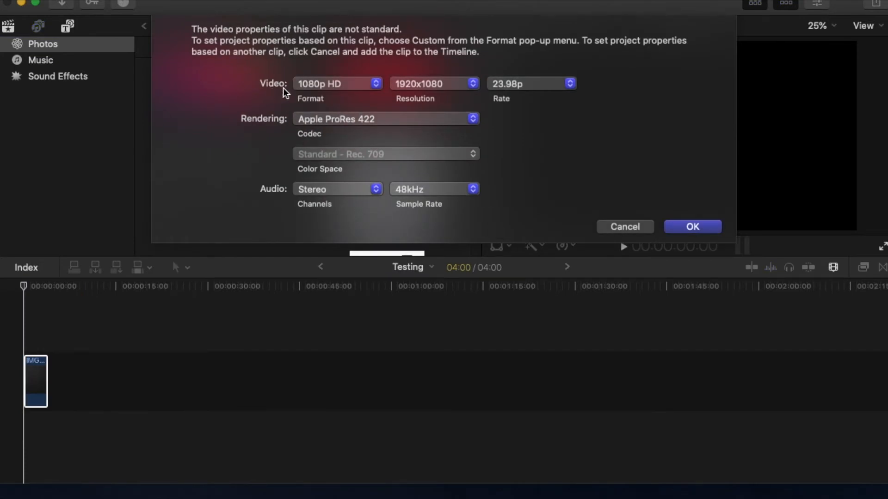
Review the format, resolution and frame rate choices in the project's video properties, and close the dialog
left_click(318, 84)
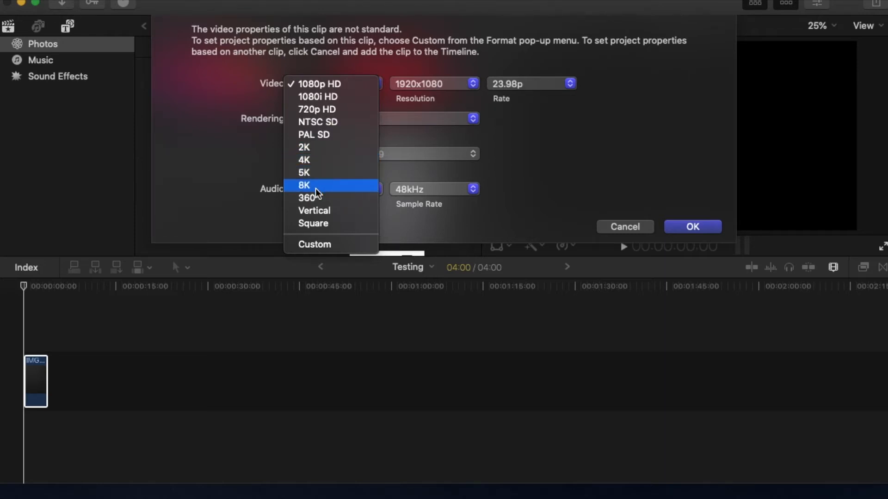
left_click(412, 86)
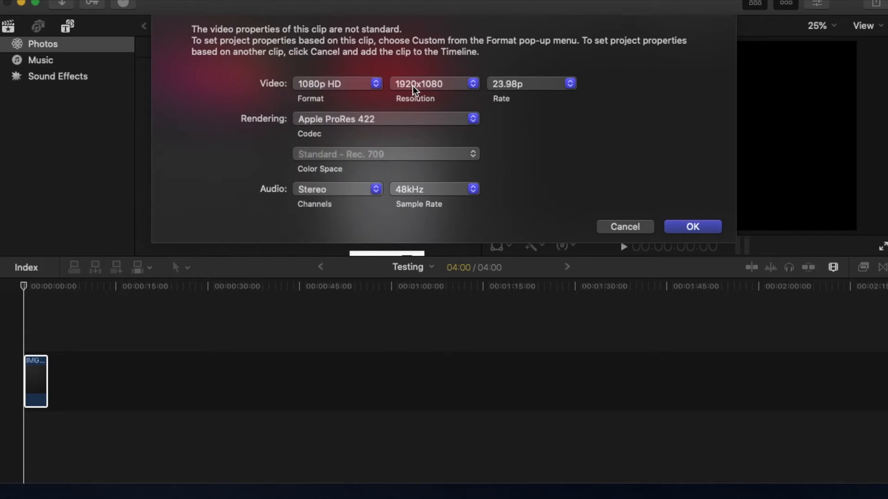
left_click(409, 84)
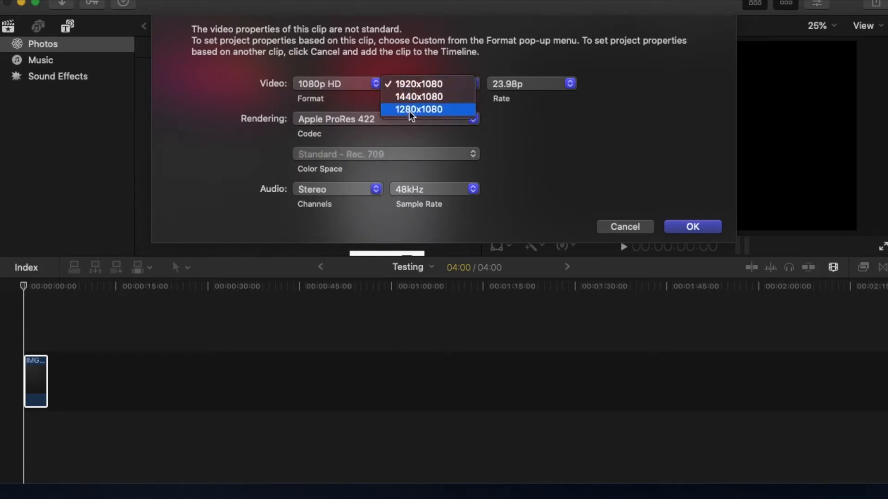
left_click(522, 82)
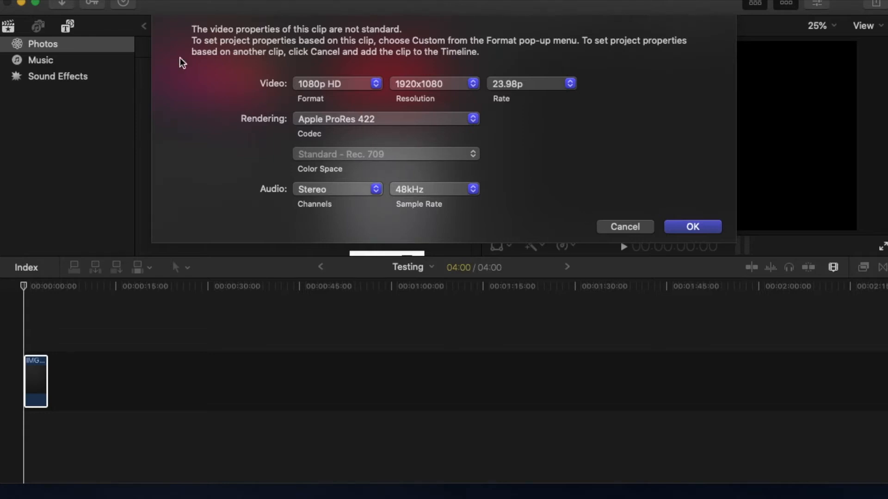
left_click(640, 226)
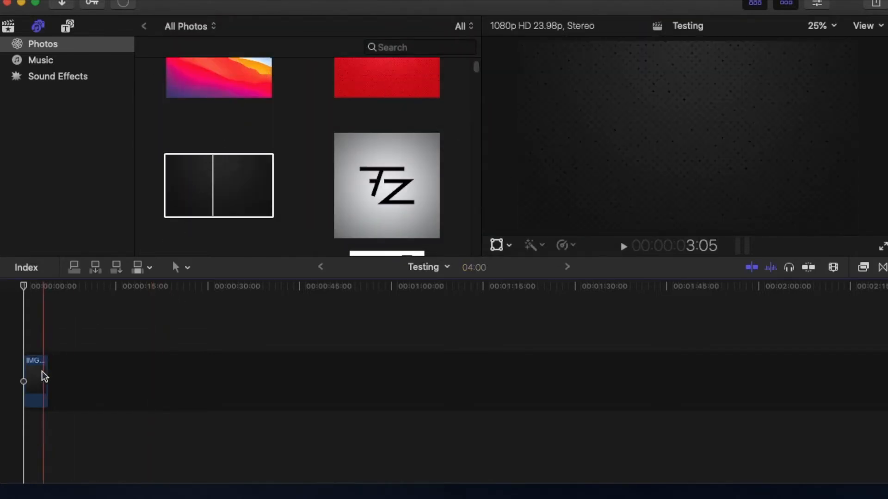
Switch to iMovie and place the dark textured photo in the My Movie 13 timeline, deleting the first placement and adding it again
left_click(21, 4)
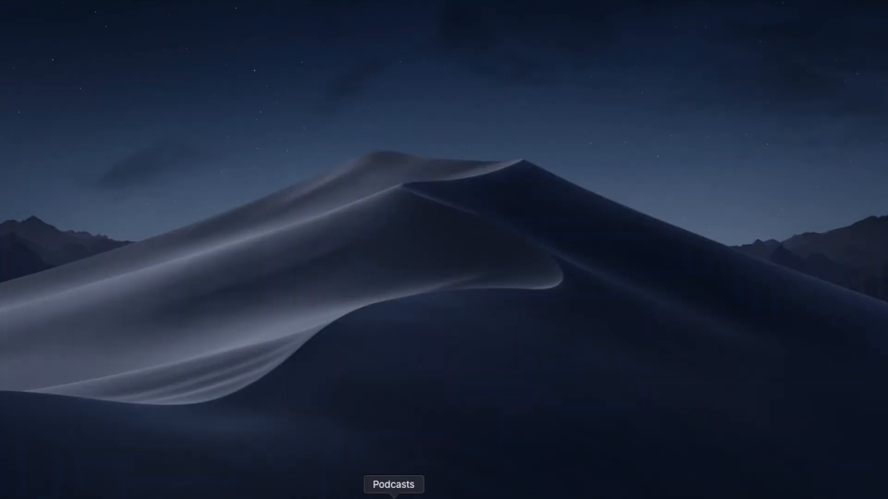
left_click(371, 496)
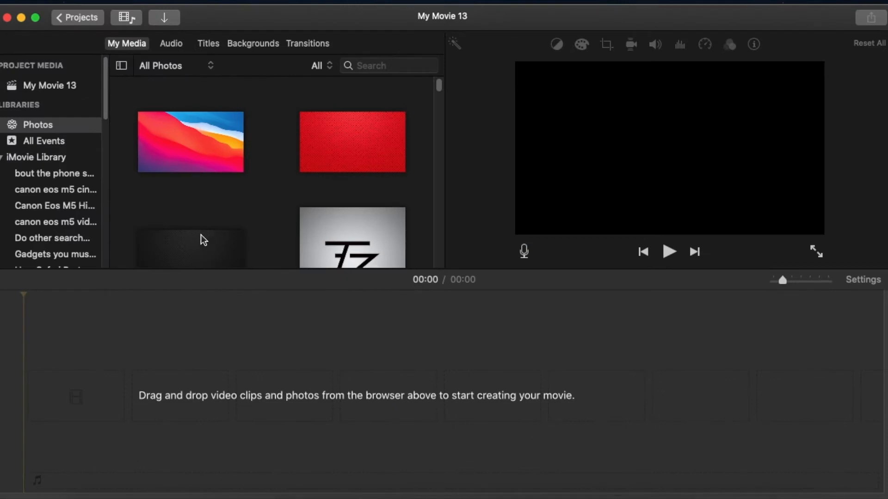
left_click_drag(200, 245, 56, 396)
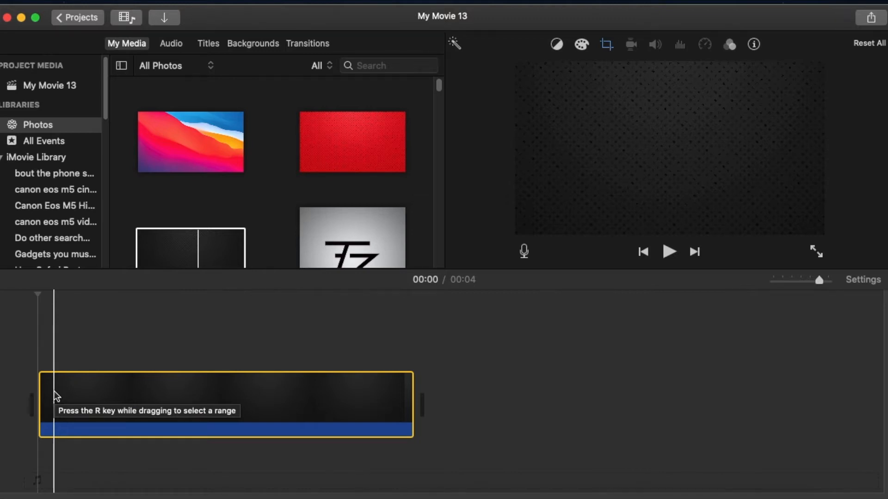
key("Delete")
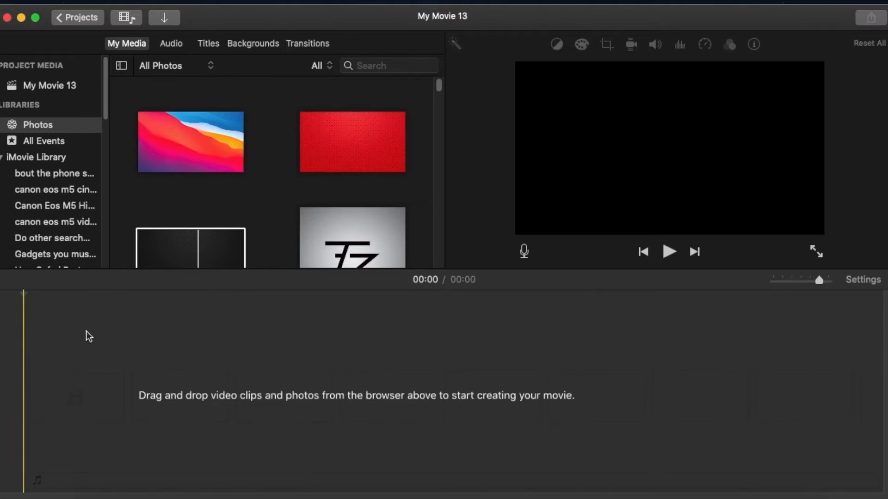
left_click_drag(183, 252, 69, 406)
key("space")
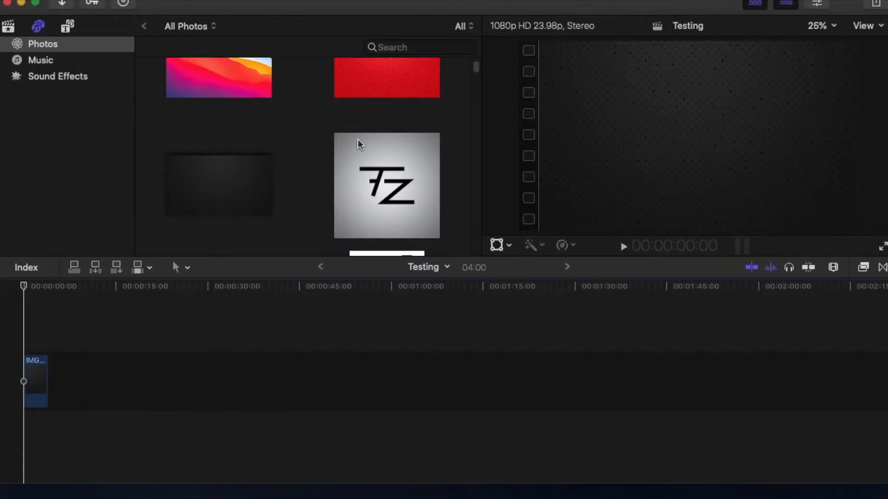
In Final Cut Pro, append the grey TZ logo photo after the dark photo in the Testing timeline
scroll(358, 139, "down", 5)
scroll(358, 139, "up", 5)
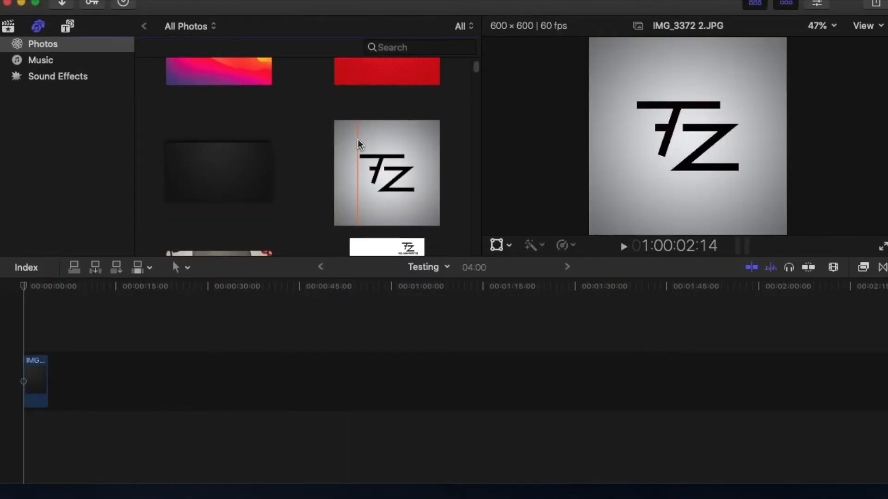
scroll(360, 135, "up", 2)
left_click_drag(354, 224, 85, 373)
Append the 8.0s intro video, the 2.9s dark TZ logo video and the 3.3s light TZ logo video to the timeline
scroll(217, 202, "down", 5)
scroll(217, 202, "down", 8)
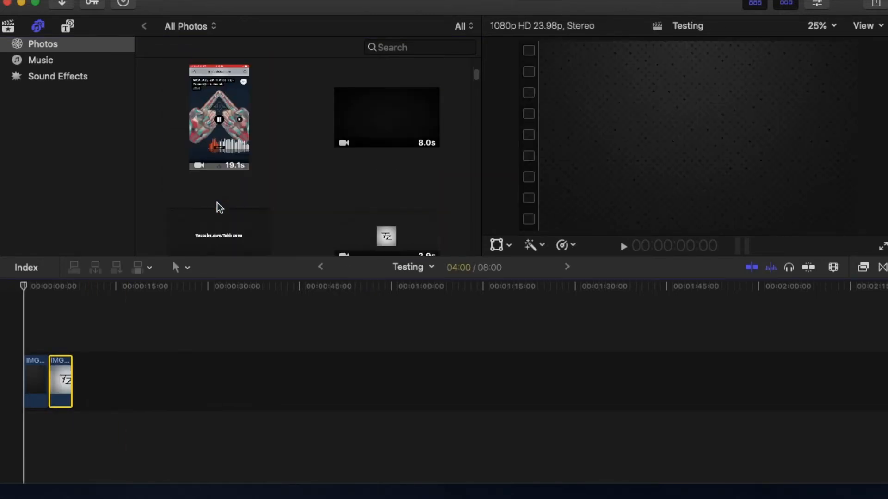
left_click_drag(400, 109, 102, 370)
left_click_drag(417, 242, 139, 383)
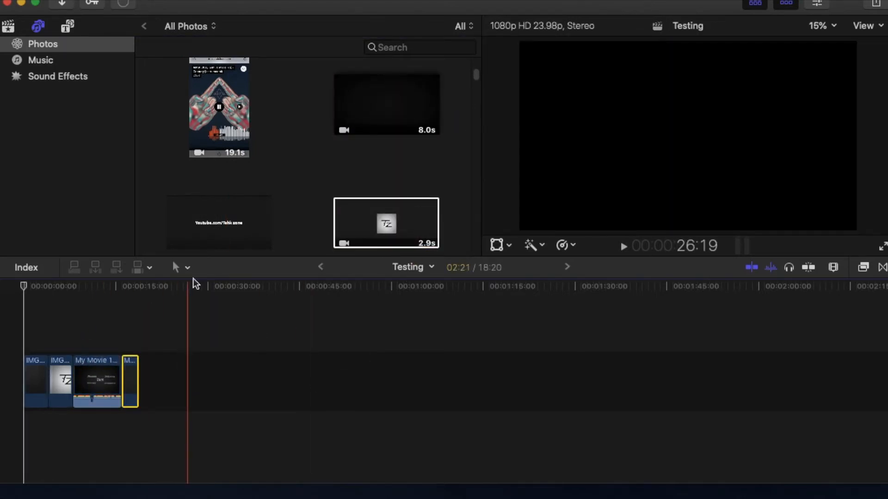
scroll(205, 235, "down", 3)
left_click_drag(205, 235, 204, 376)
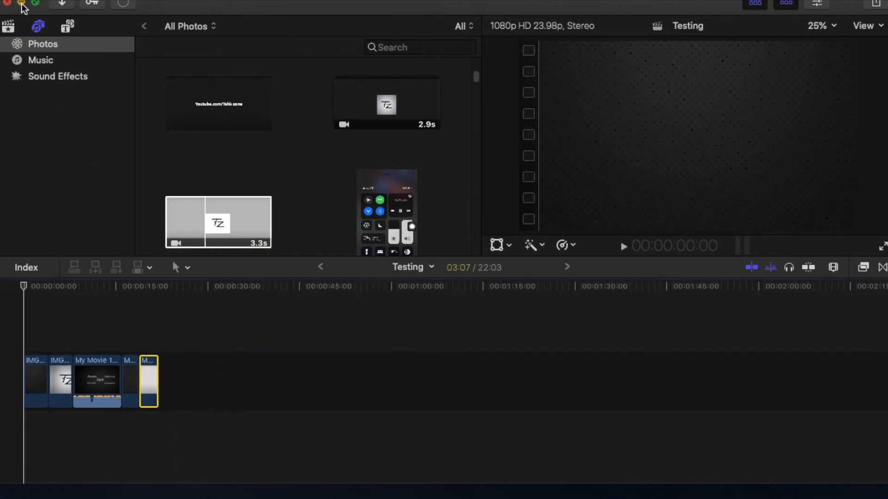
Switch to iMovie and append the 8.0s intro video after the dark photo in the My Movie 13 timeline
left_click(21, 4)
left_click(374, 495)
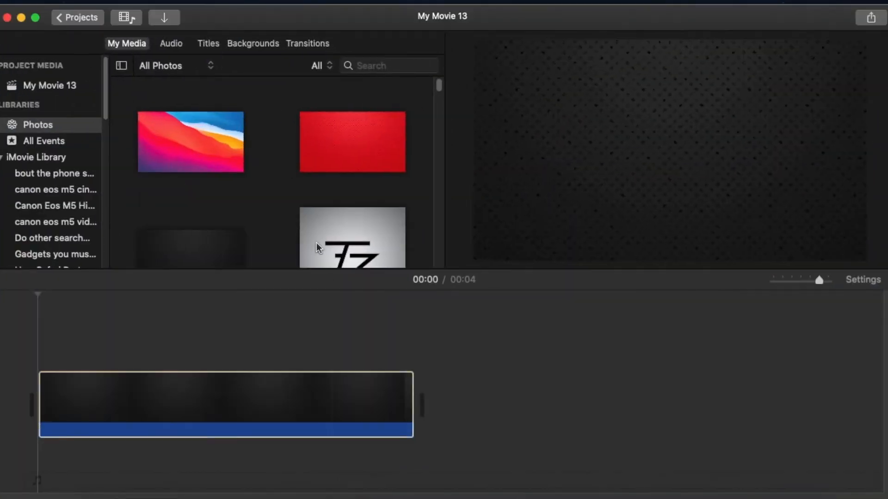
scroll(282, 196, "down", 5)
scroll(282, 196, "down", 3)
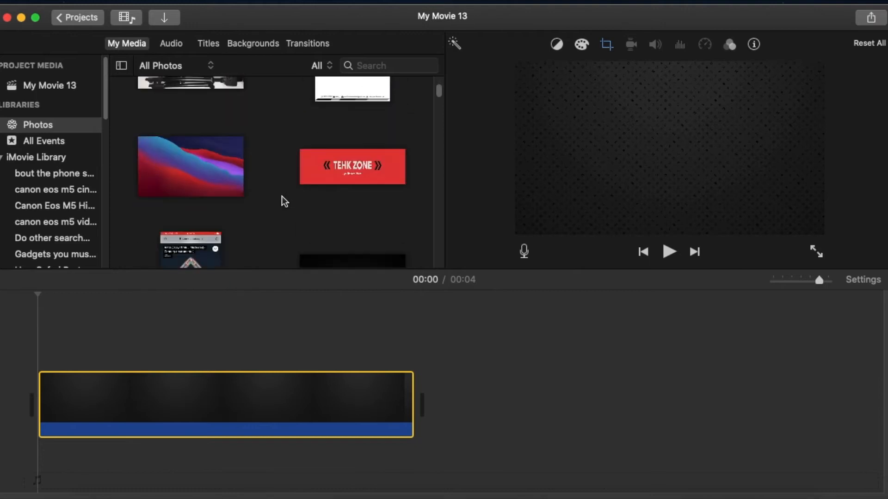
left_click_drag(365, 202, 509, 376)
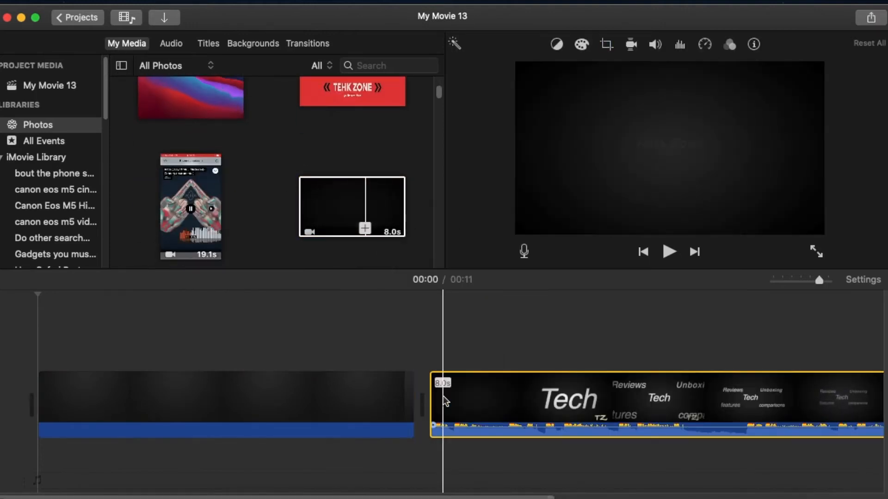
Append the 2.9s dark TZ logo video and the 3.3s light TZ logo video to the end of the movie
scroll(295, 243, "down", 3)
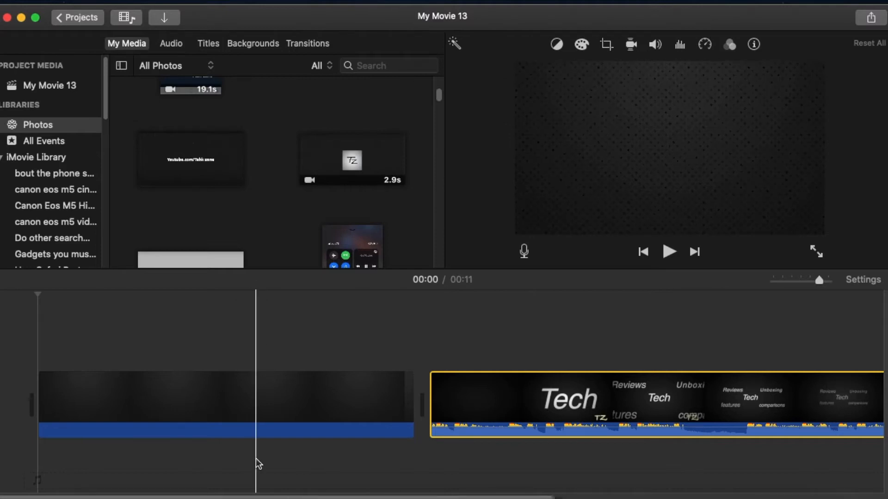
key("super+minus")
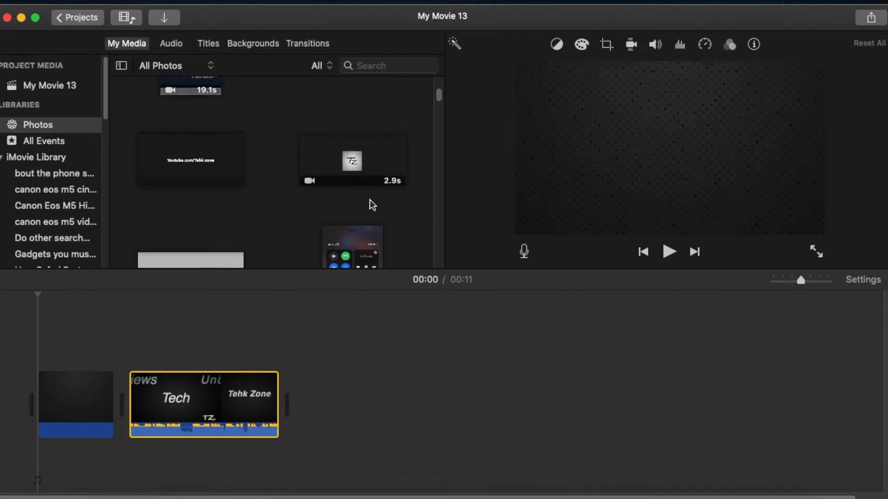
left_click_drag(365, 172, 330, 421)
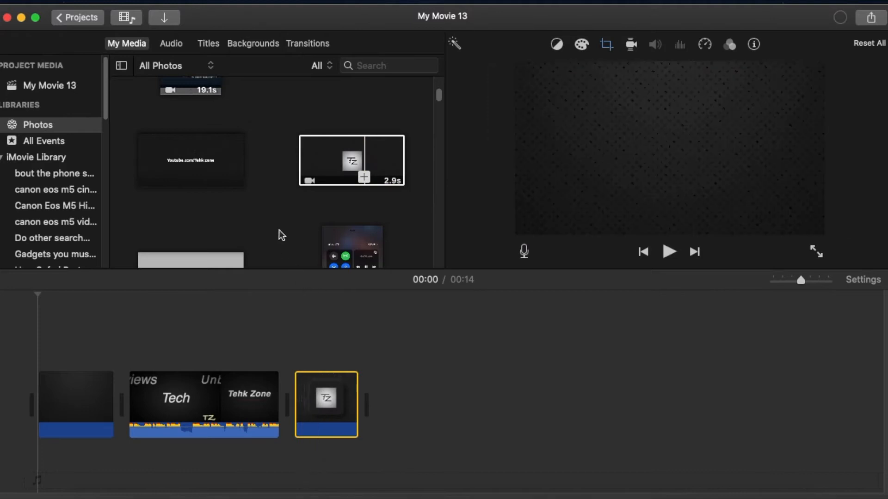
scroll(241, 212, "down", 2)
left_click_drag(193, 241, 429, 393)
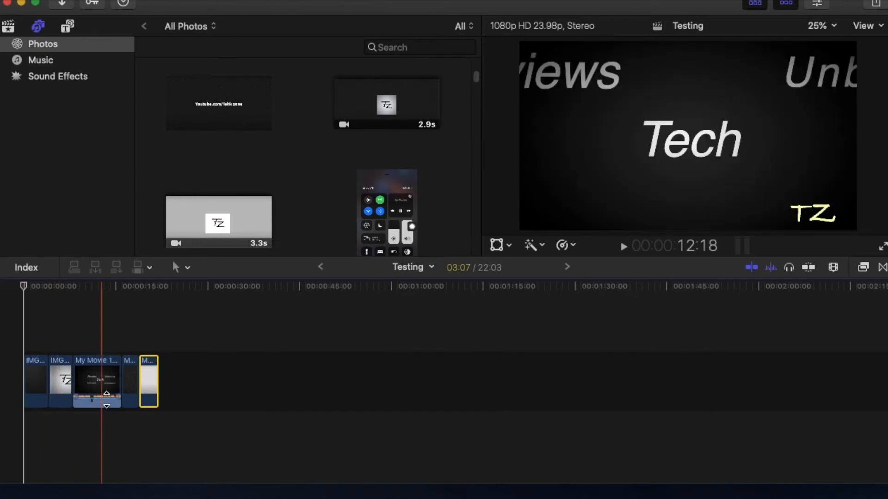
In Final Cut Pro, try the intro clip's volume extremes, raising it to 12 dB and lowering it to -∞ dB
left_click_drag(107, 400, 109, 393)
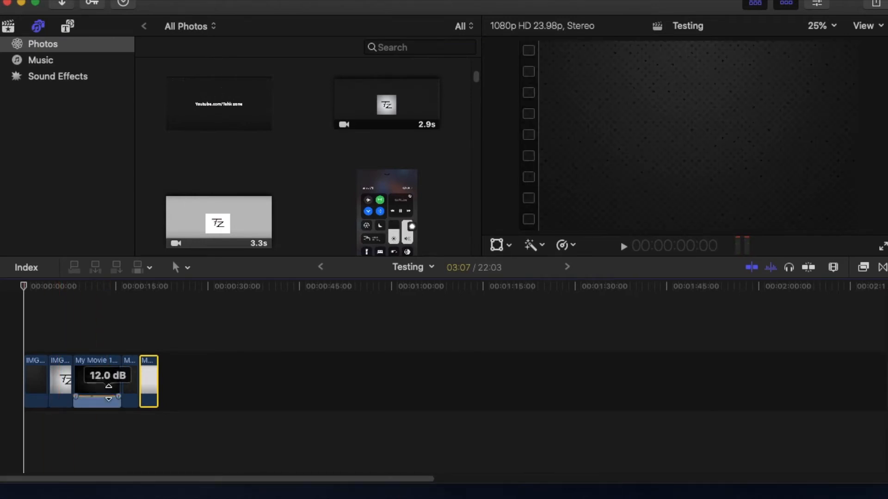
left_click_drag(109, 393, 107, 407)
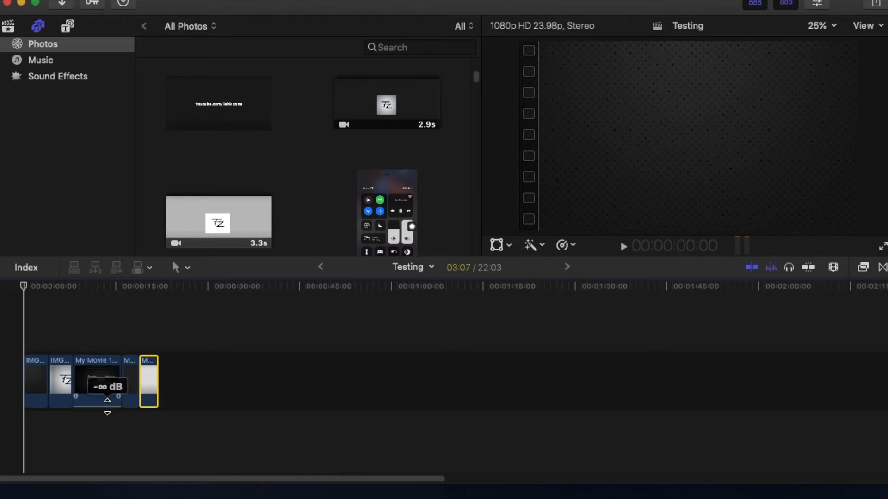
left_click_drag(107, 406, 110, 412)
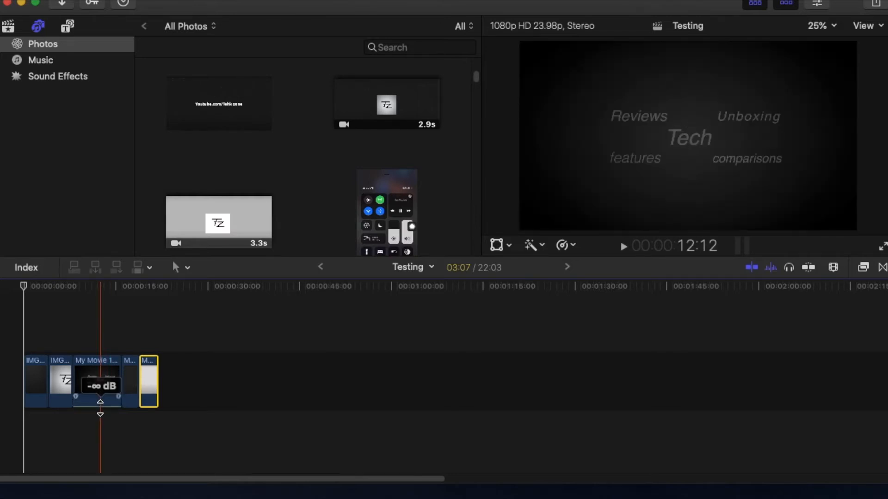
Raise the intro clip's volume from silence and play the clip to hear the boosted audio
left_click_drag(100, 408, 101, 390)
key("space")
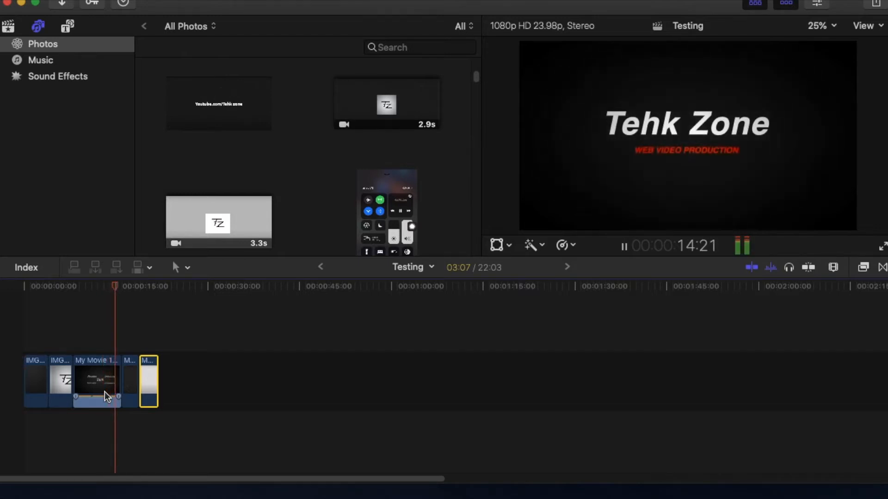
key("space")
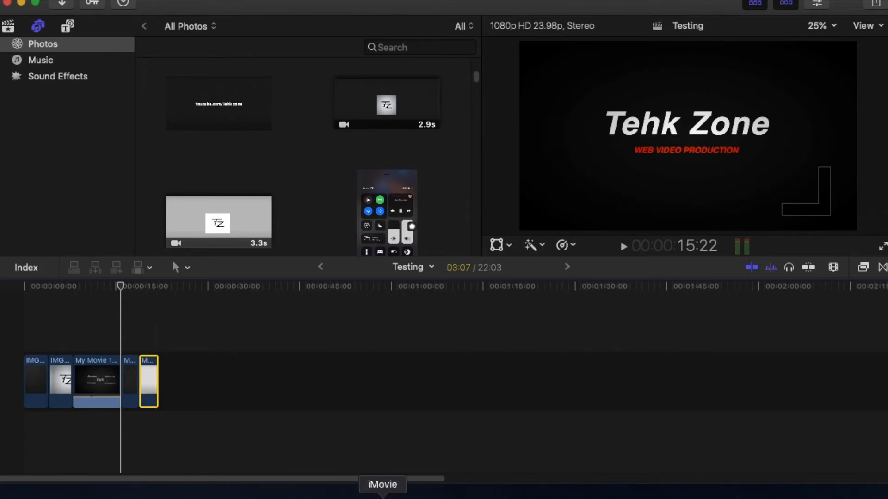
Switch to iMovie, raise the intro clip's volume to 400% and play the clip to hear the boosted audio
left_click(382, 495)
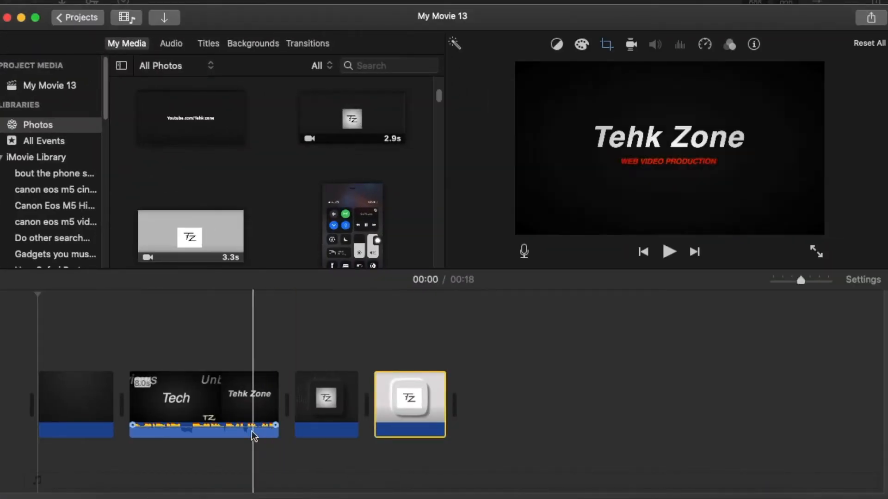
left_click_drag(254, 430, 252, 414)
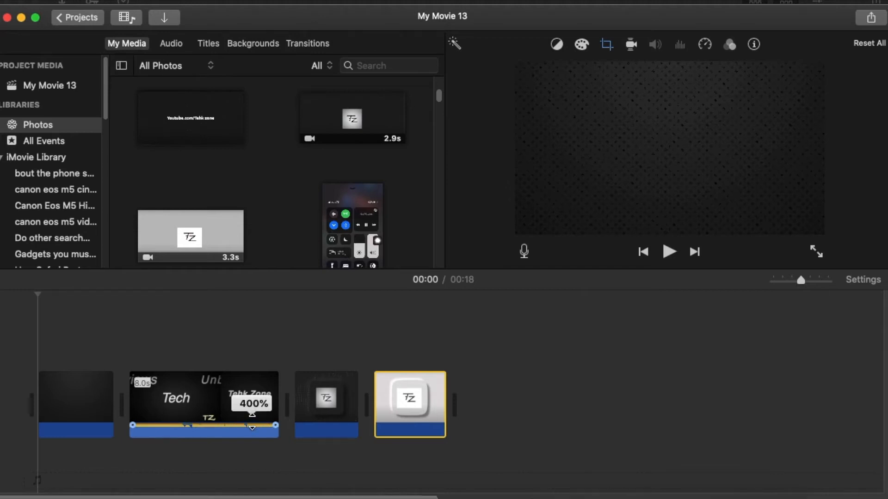
mouse_move(252, 420)
left_mouse_down()
mouse_move(255, 433)
mouse_move(254, 423)
left_mouse_up()
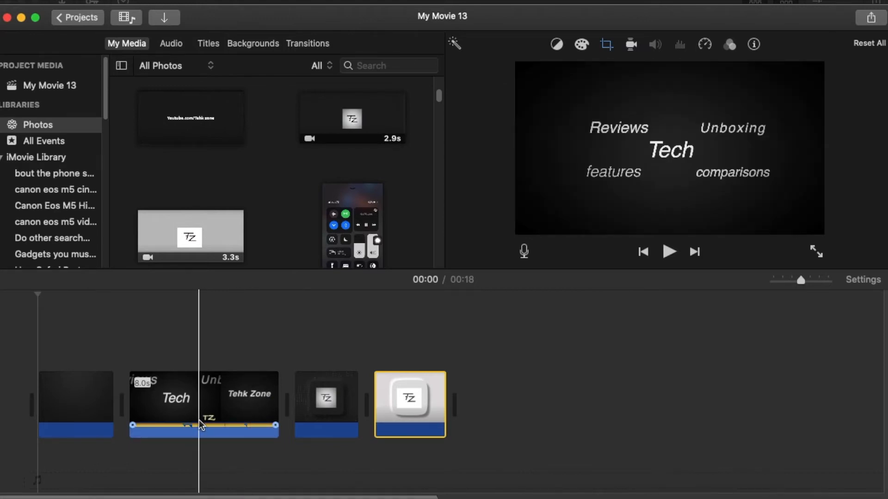
key("space")
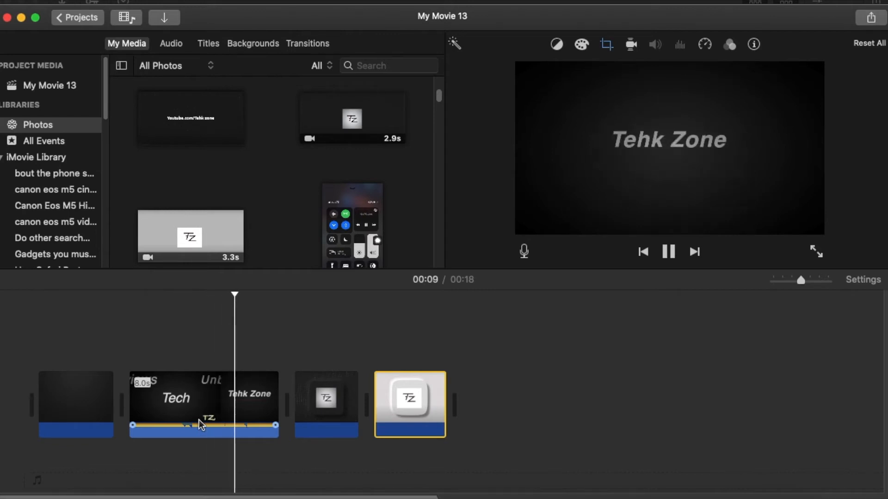
key("space")
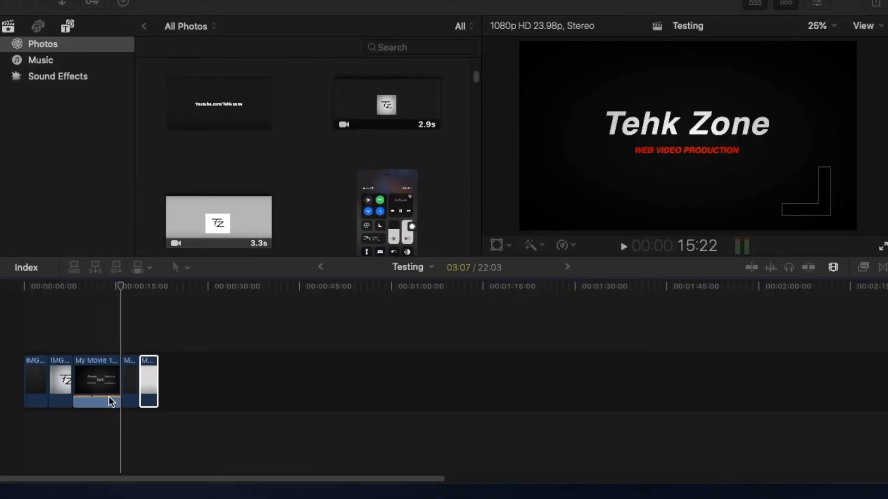
Switch to iMovie and turn on background noise reduction for the intro clip at 70%
left_click(128, 328)
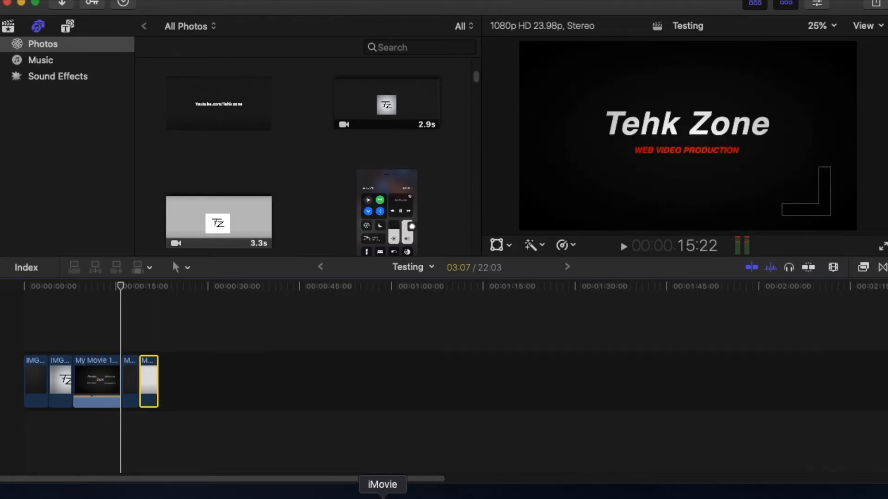
left_click(387, 491)
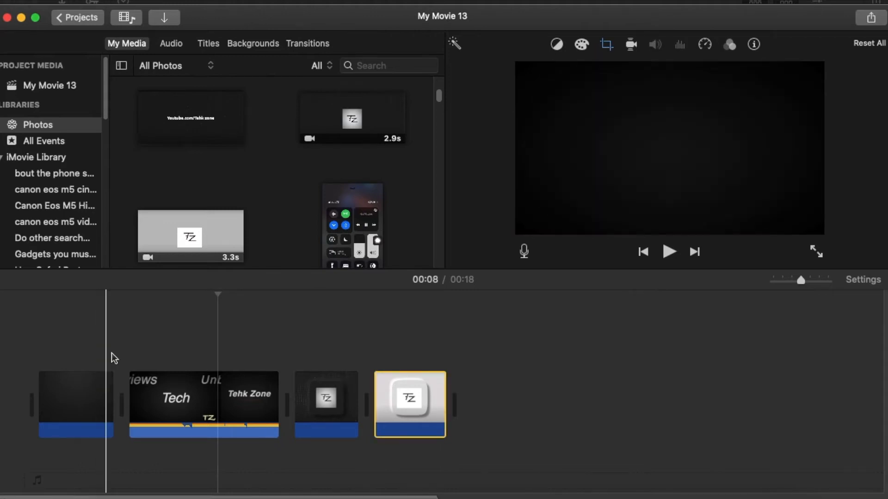
left_click(144, 397)
left_click(682, 45)
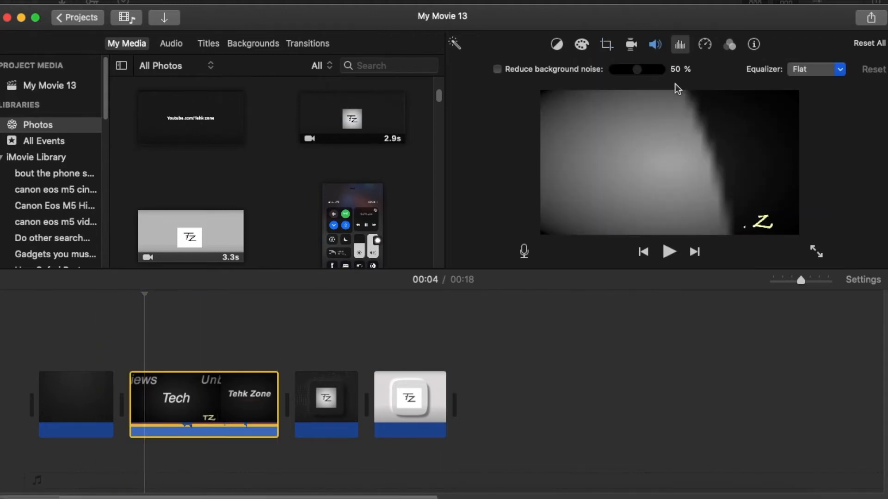
left_click(497, 69)
mouse_move(638, 70)
left_mouse_down()
mouse_move(664, 72)
mouse_move(626, 84)
mouse_move(647, 81)
left_mouse_up()
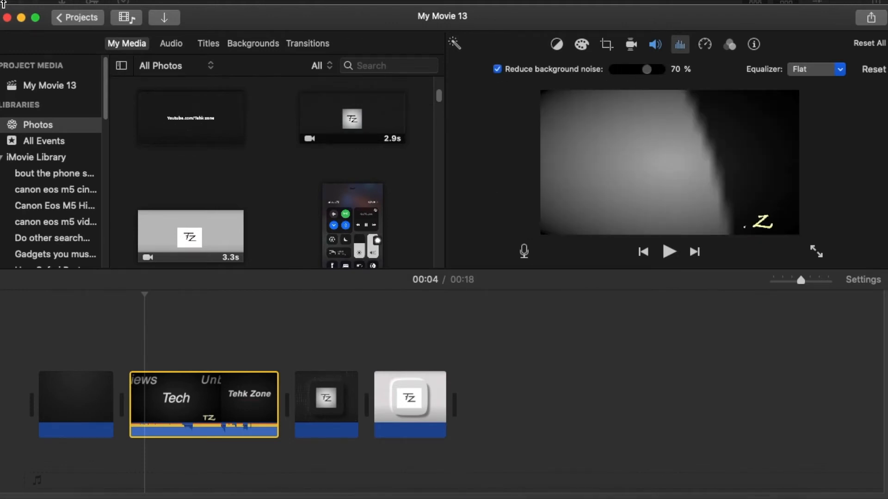
Switch to Final Cut Pro and apply Auto Enhance Audio to the intro clip in the timeline
left_click(21, 18)
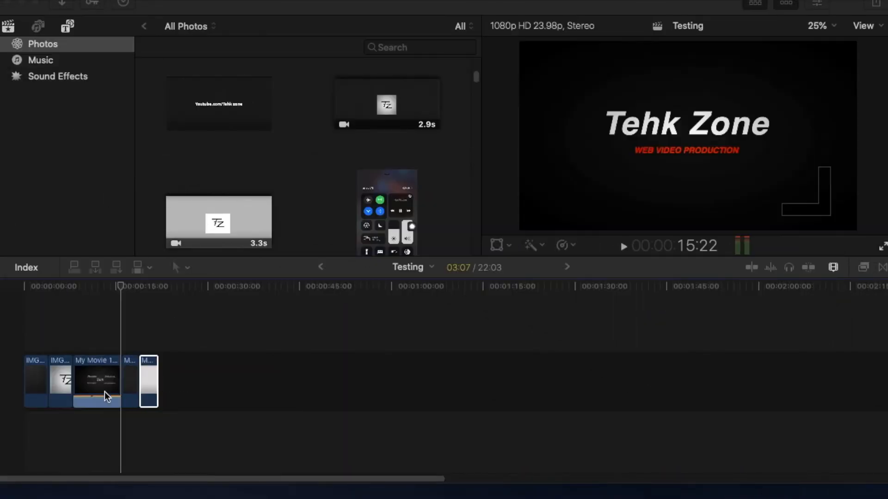
left_click(100, 390)
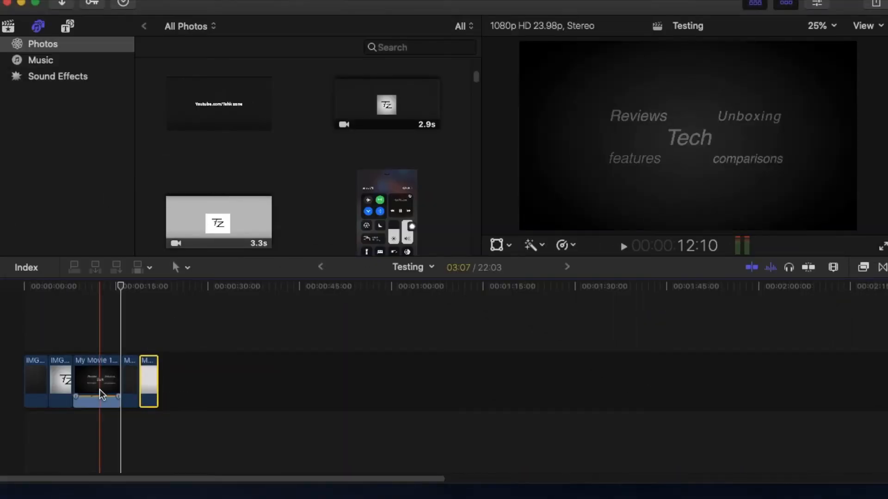
left_click(545, 245)
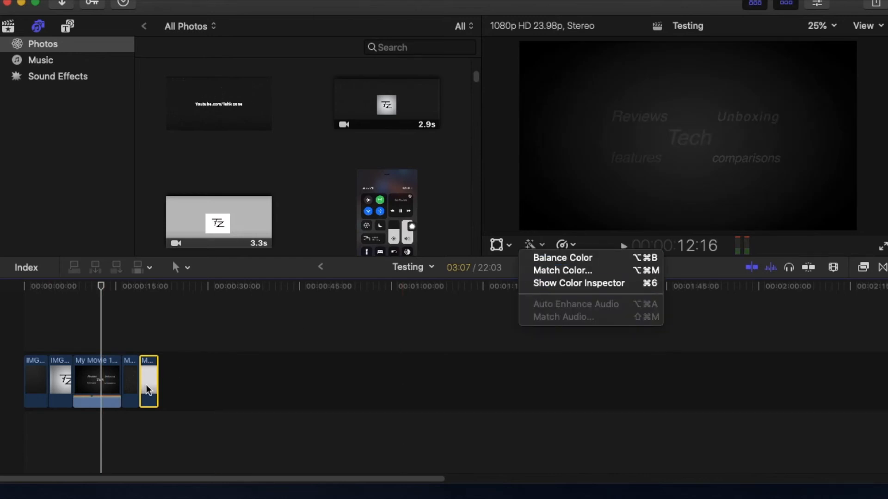
left_click(96, 381)
left_click(104, 377)
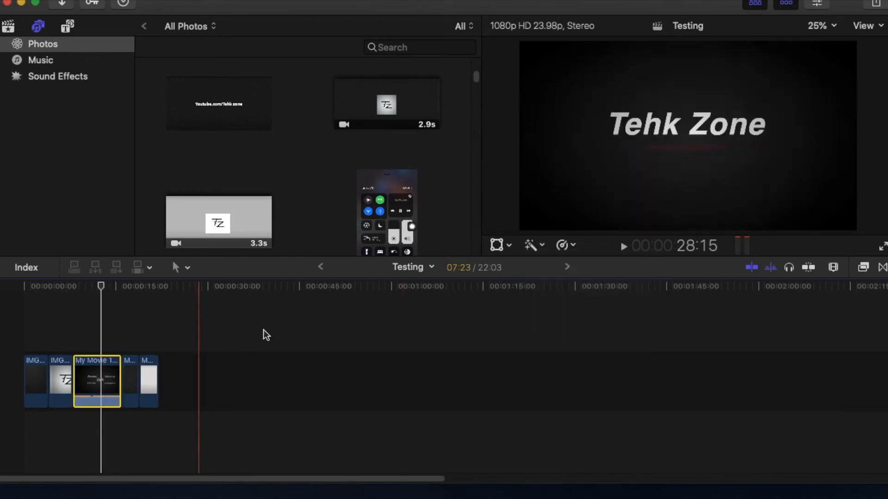
left_click(539, 244)
left_click(548, 304)
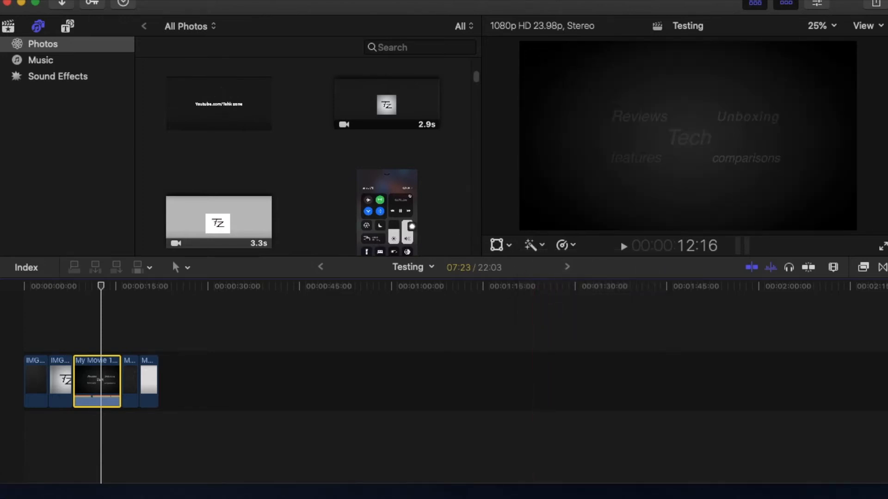
In Final Cut Pro, extend the TZ logo still IMG_3372 2.JPG until the project runs about 1:16
left_click(21, 3)
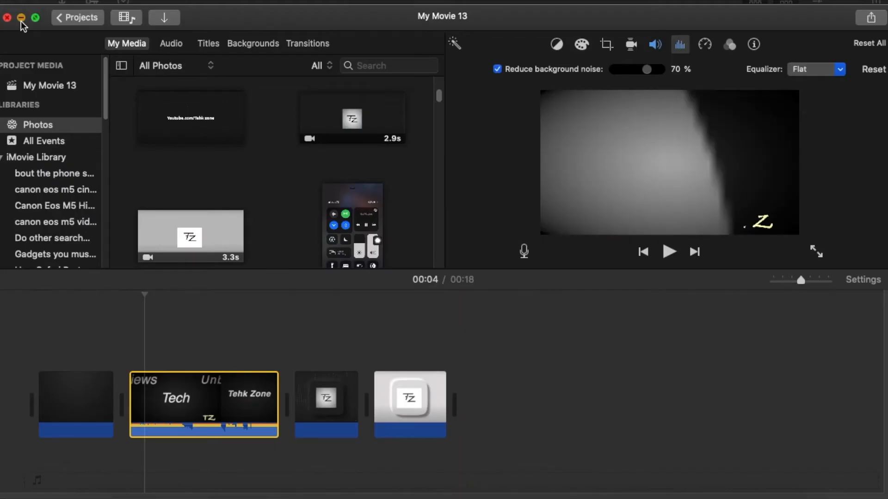
left_click(20, 18)
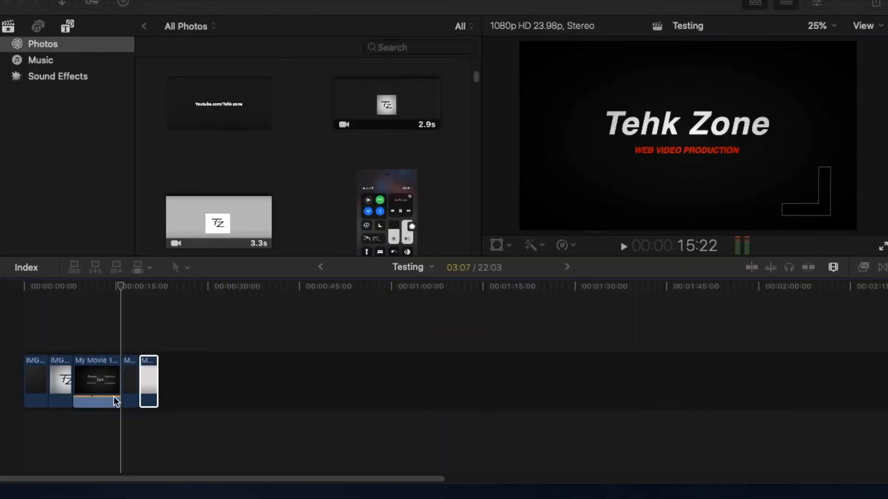
left_click(99, 389)
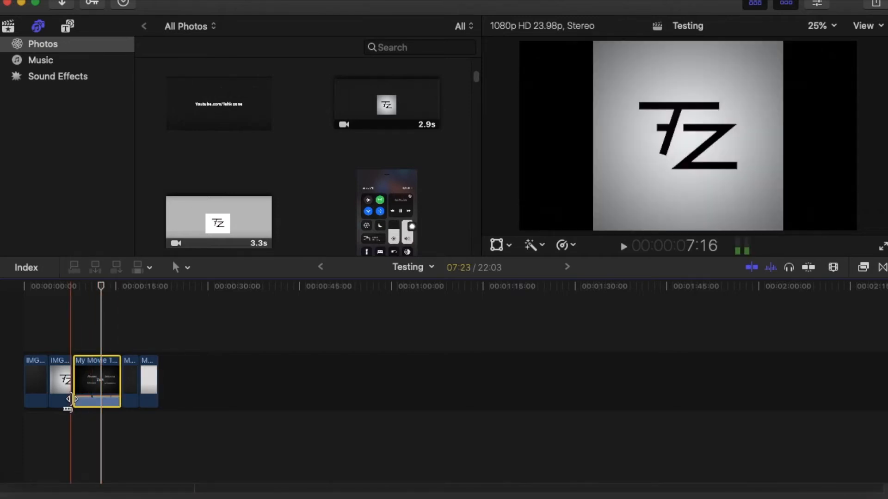
left_click_drag(69, 382, 51, 377)
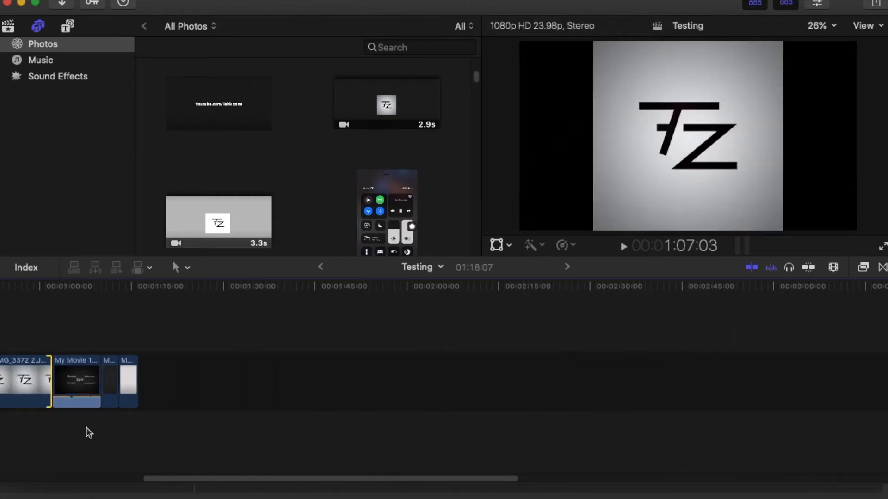
scroll(110, 448, "up", 10)
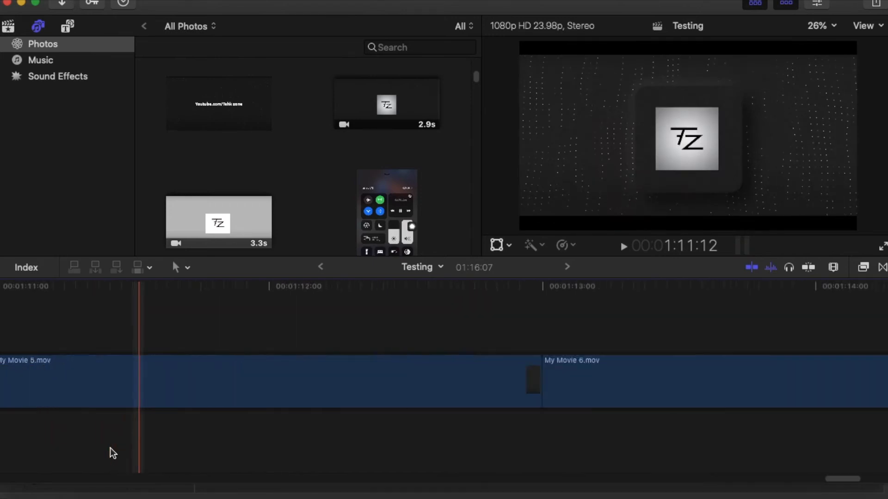
scroll(110, 448, "down", 5)
scroll(110, 448, "down", 5)
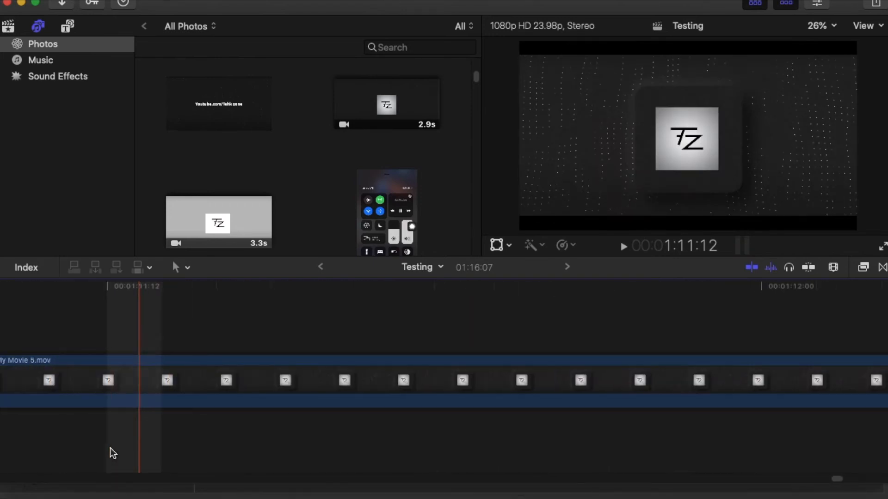
scroll(110, 448, "down", 5)
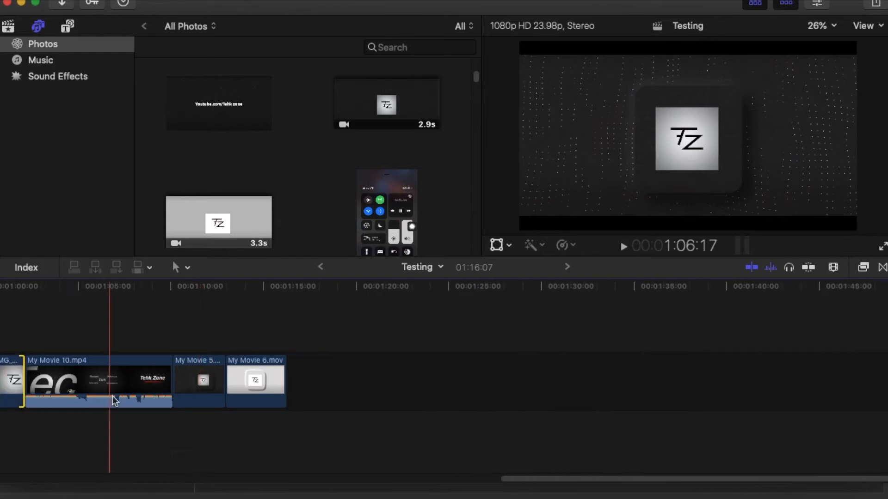
Switch to iMovie, extend the opening dark still until the movie runs about 39 s, and trim the still back to 9.8 s
left_click(394, 498)
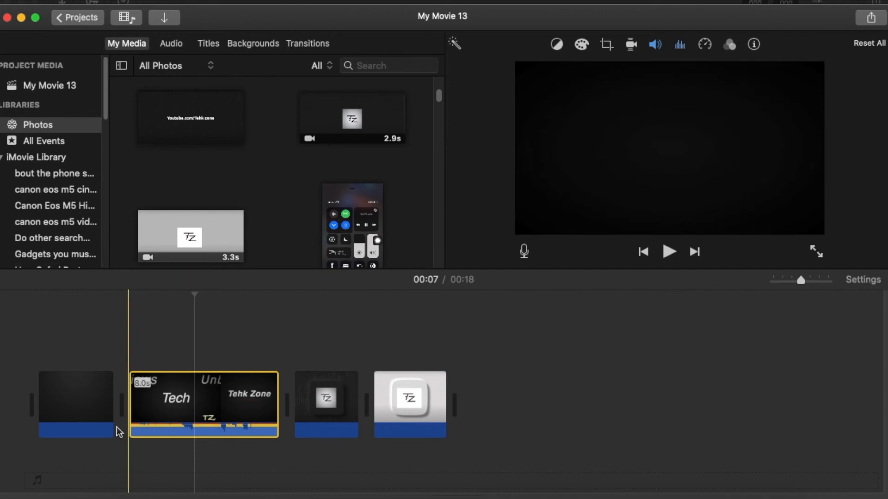
left_click_drag(114, 403, 176, 484)
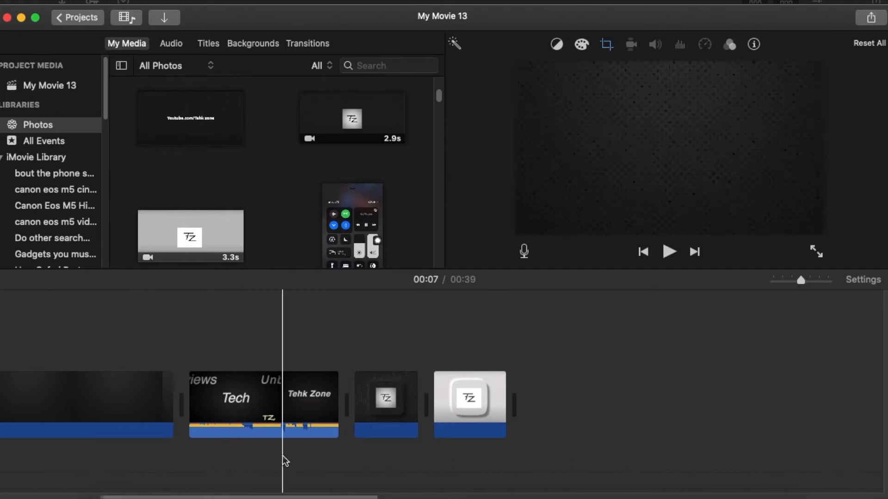
key("super+minus")
key("super+minus")
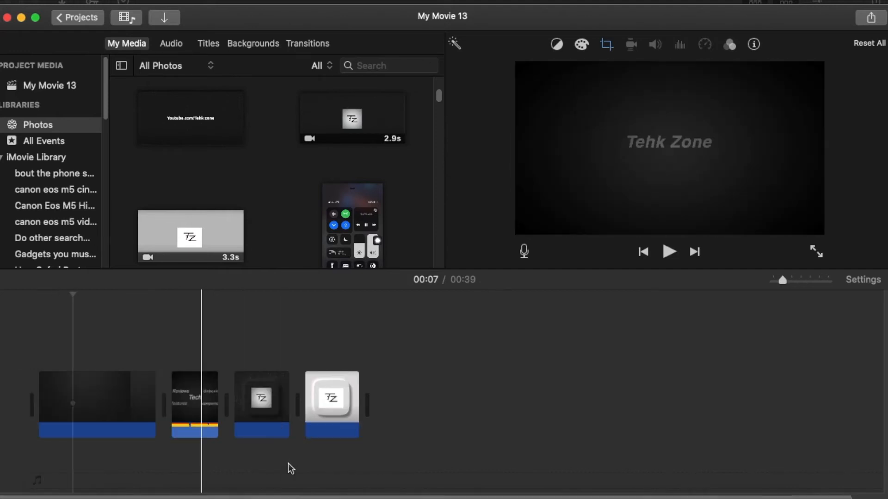
left_click_drag(153, 379, 78, 410)
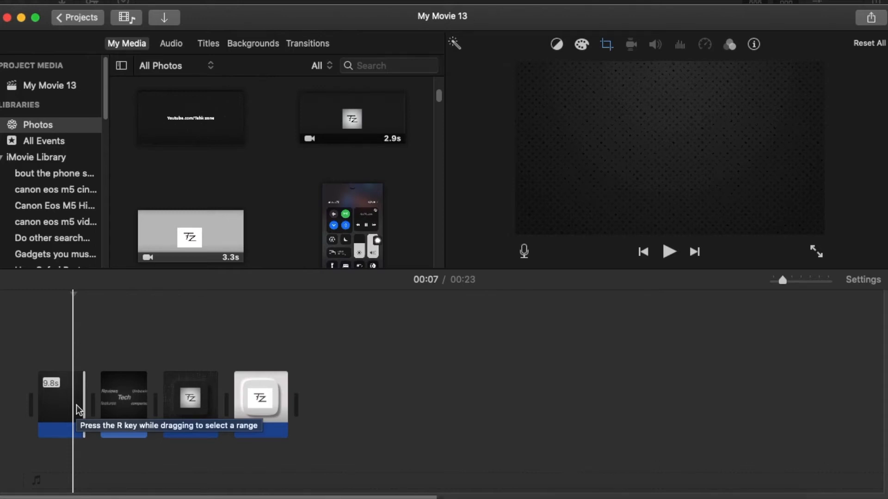
In Final Cut Pro, shorten the TZ logo still IMG_3372 2.JPG to about 13:14
left_click(21, 18)
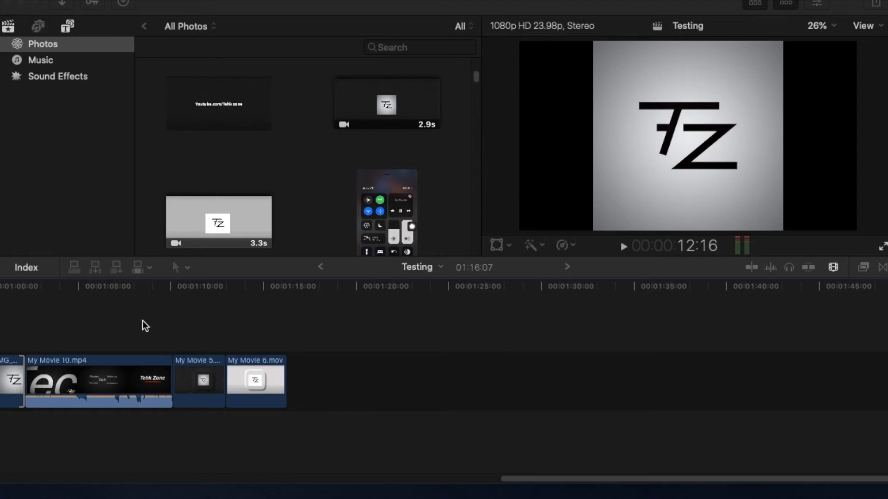
scroll(190, 409, "left", 20)
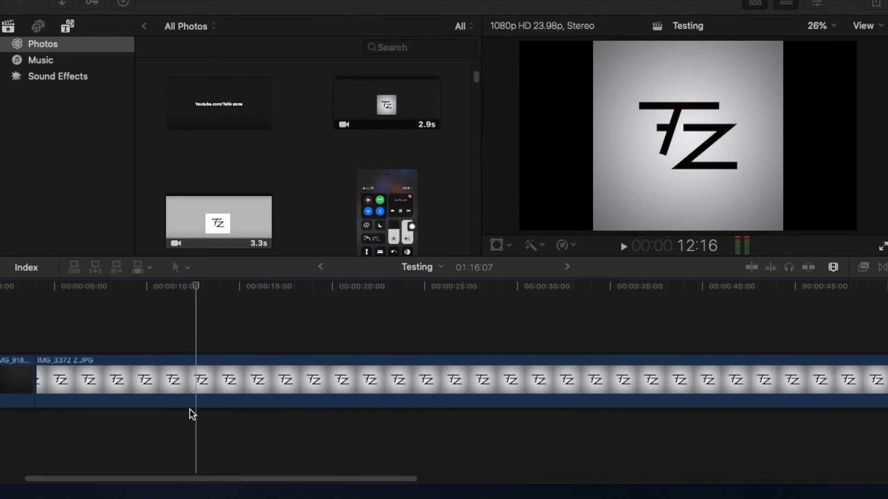
scroll(190, 409, "left", 2)
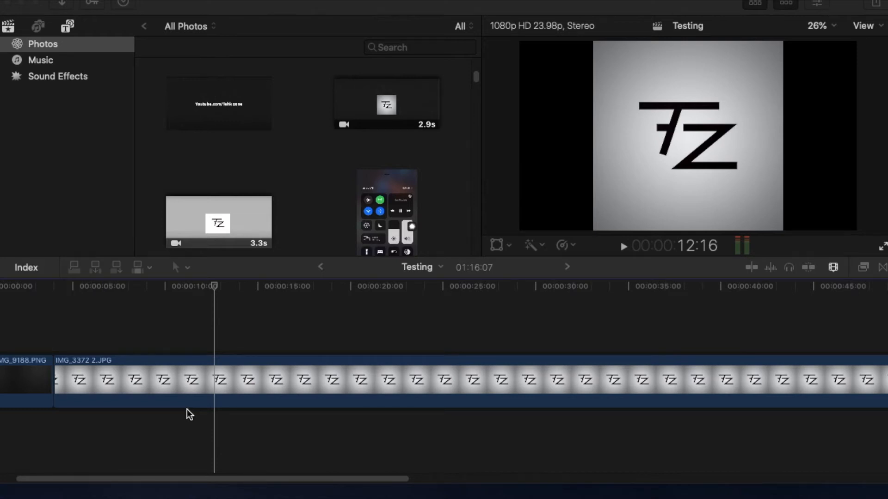
left_click(186, 417)
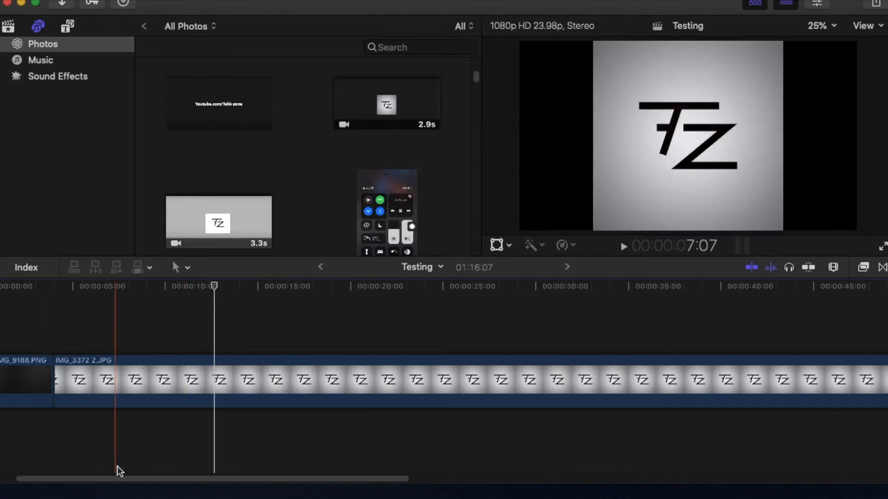
key("super+minus")
key("super+minus")
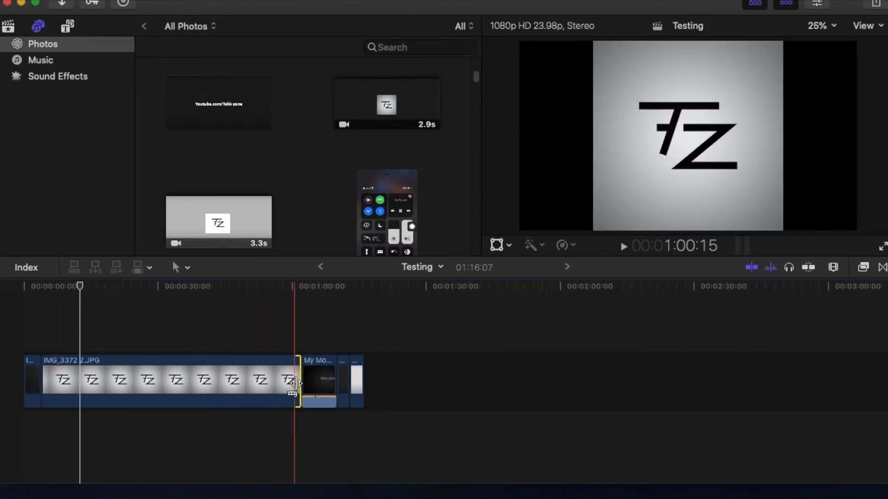
left_click_drag(298, 397, 93, 437)
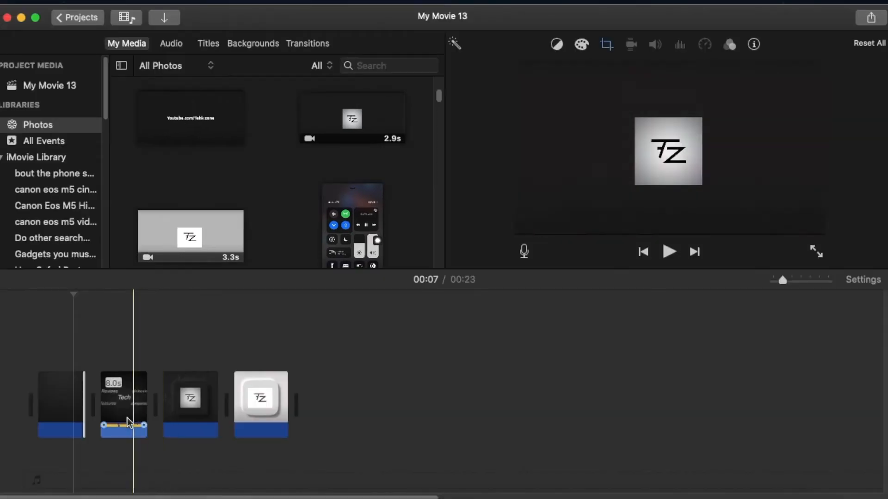
In iMovie, briefly play the intro clip and turn on Stabilize Shaky Video for it
key("space")
key("space")
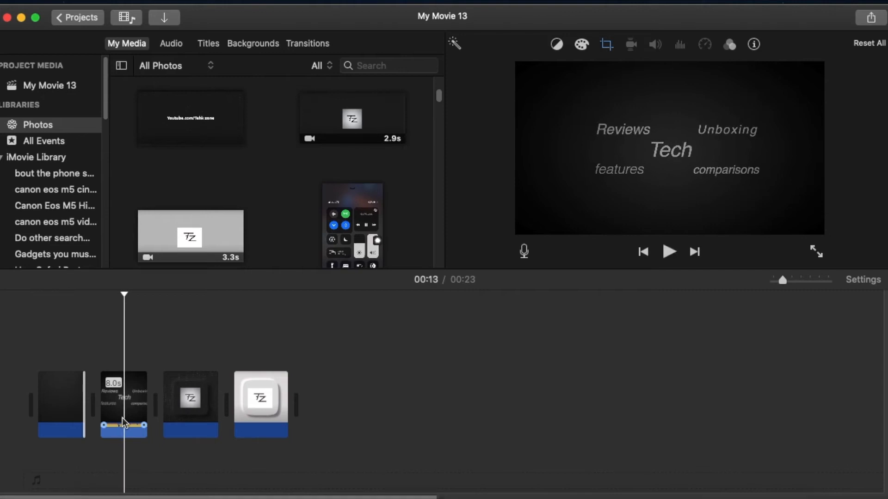
left_click(109, 409)
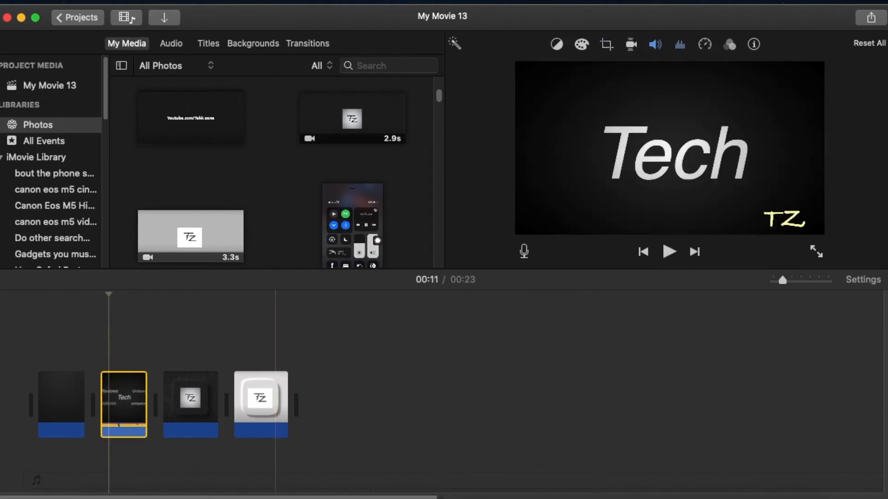
left_click(631, 49)
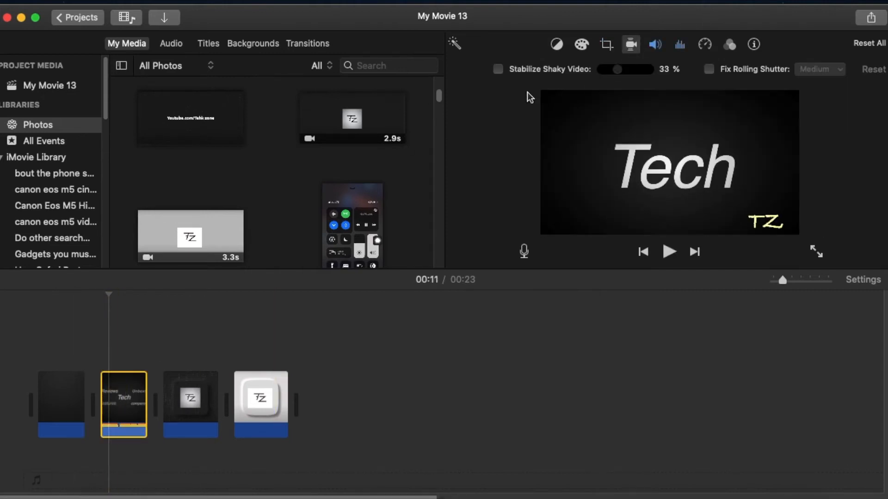
left_click(504, 71)
left_click(624, 72)
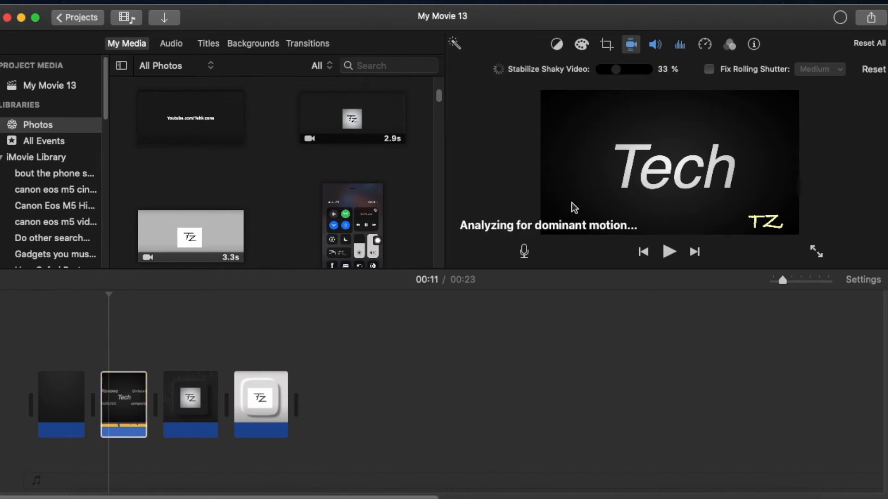
Switch to Final Cut Pro and select the TZ logo still IMG_3372 2.JPG in the timeline
left_click(21, 18)
left_click(527, 495)
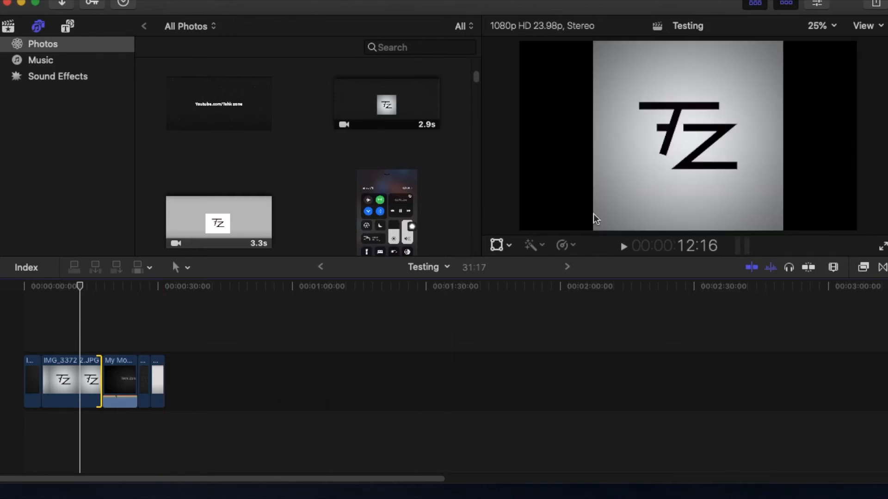
left_click(76, 406)
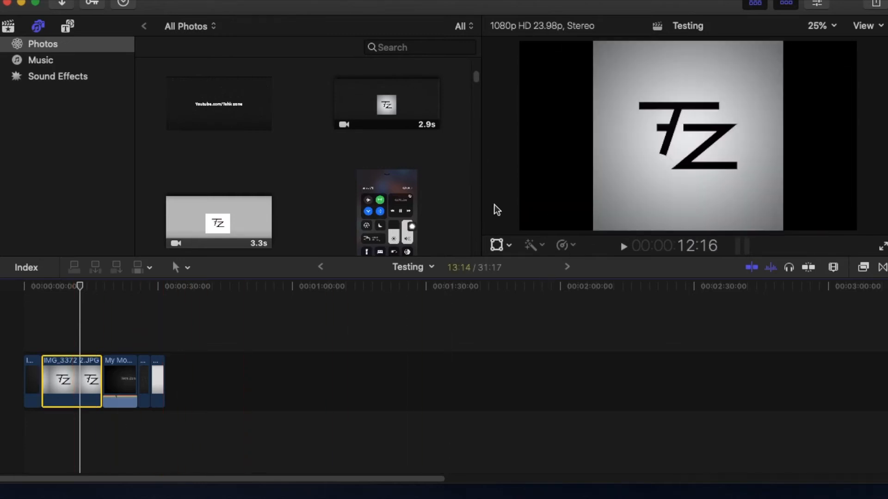
Switch to iMovie, add the 10.0 s yellow-shirt clip from Photos to the end of the timeline, and select it
left_click(21, 4)
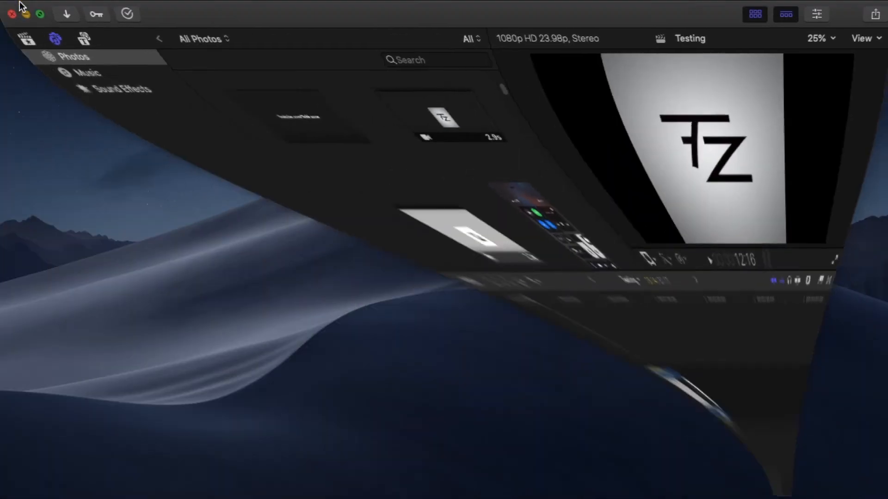
left_click(371, 497)
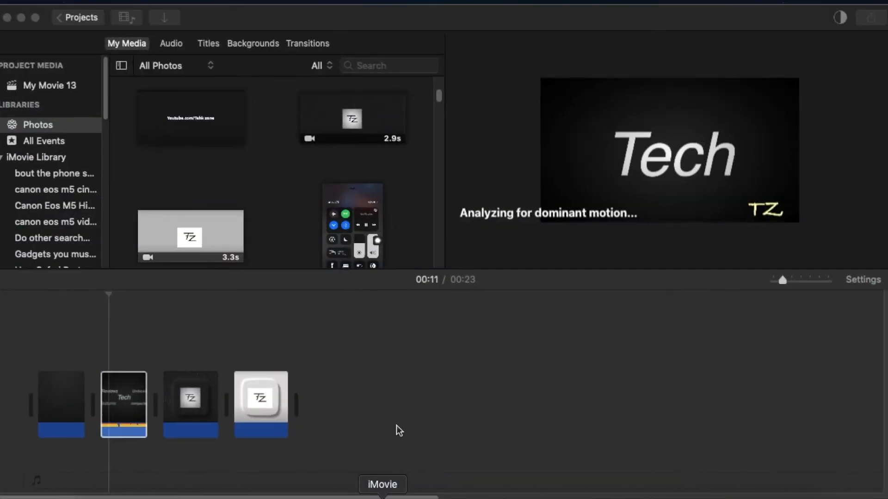
scroll(170, 182, "down", 10)
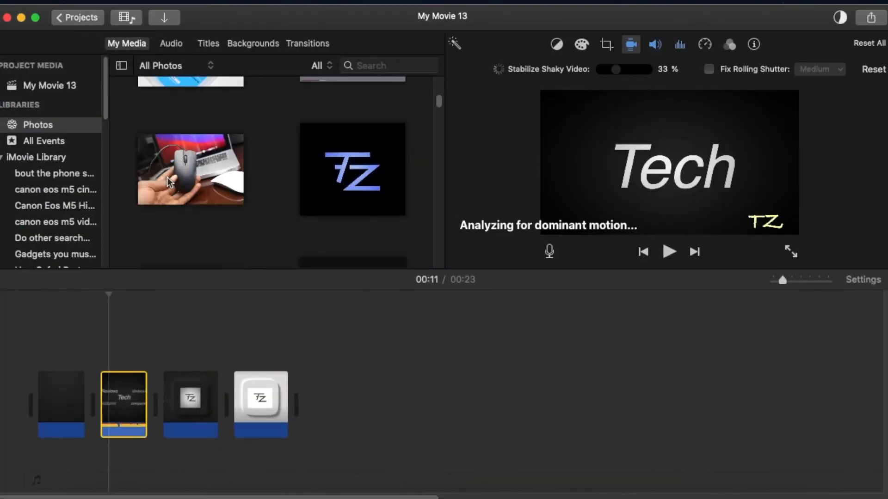
scroll(169, 182, "down", 10)
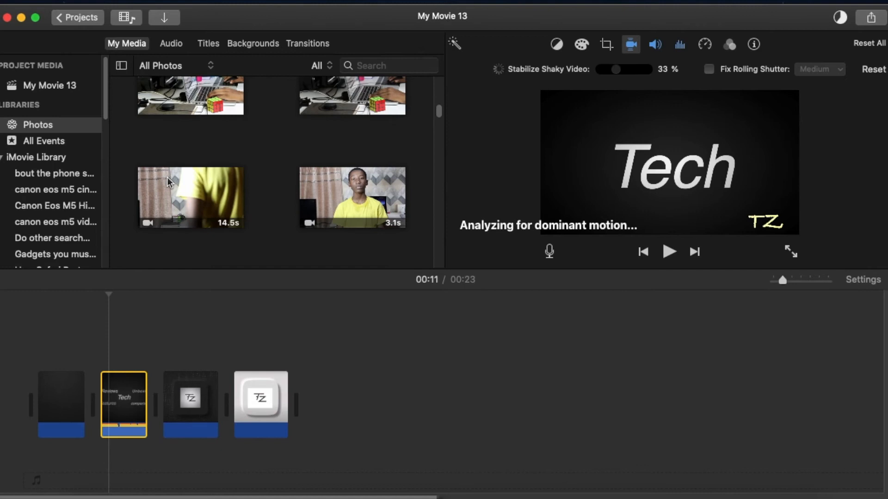
scroll(169, 182, "down", 10)
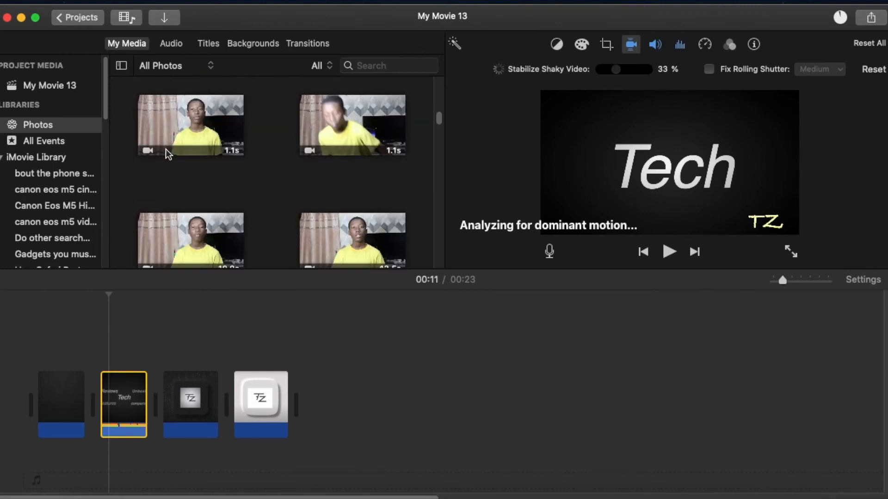
scroll(286, 212, "down", 3)
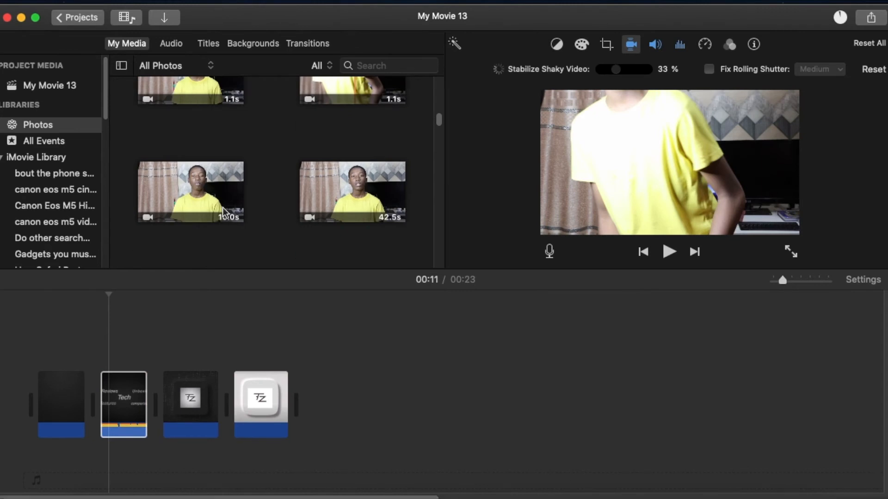
left_click_drag(211, 203, 324, 398)
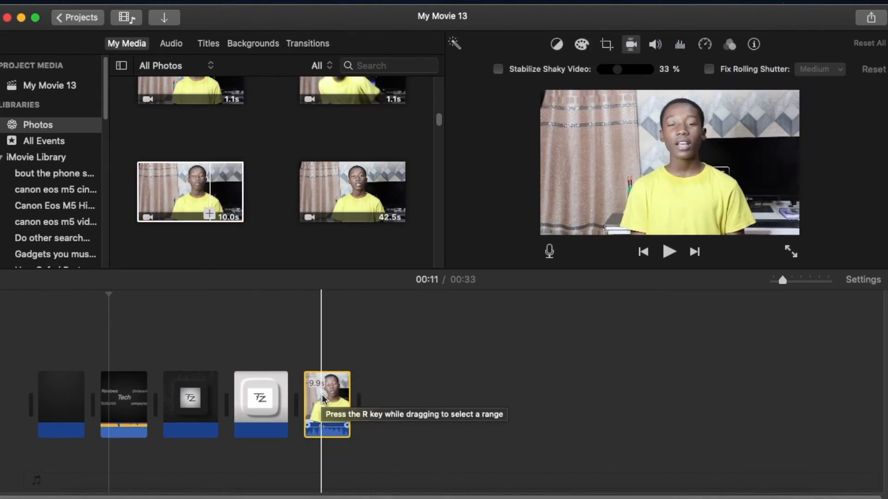
left_click(323, 398)
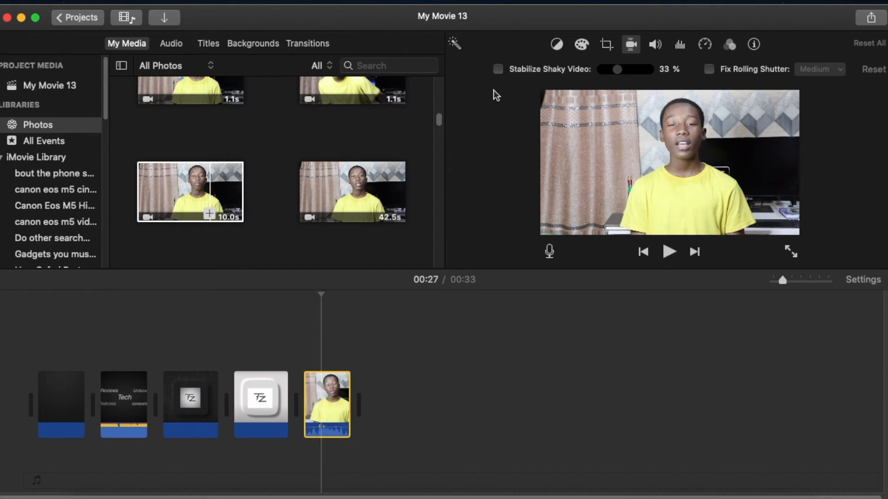
Color-correct the yellow-shirt clip by lowering its highlights, darkening the shadows slightly and raising the saturation slightly
left_click(581, 44)
left_click_drag(644, 73, 572, 70)
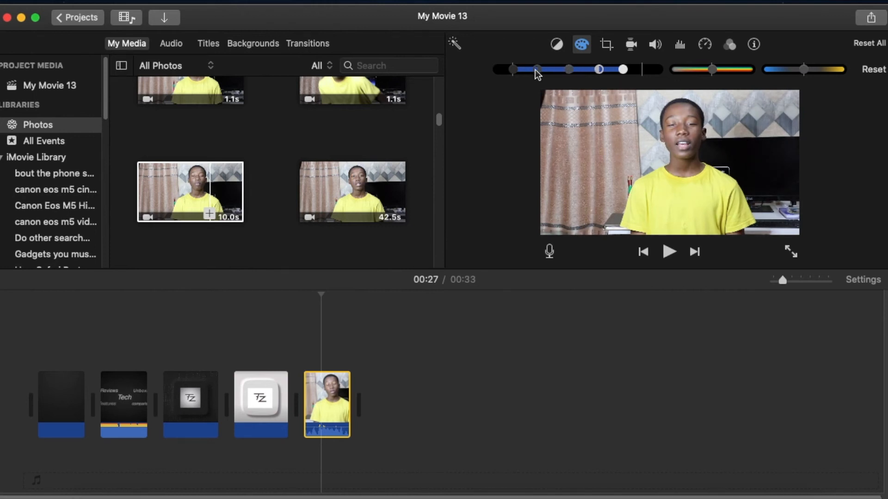
left_click_drag(514, 71, 511, 72)
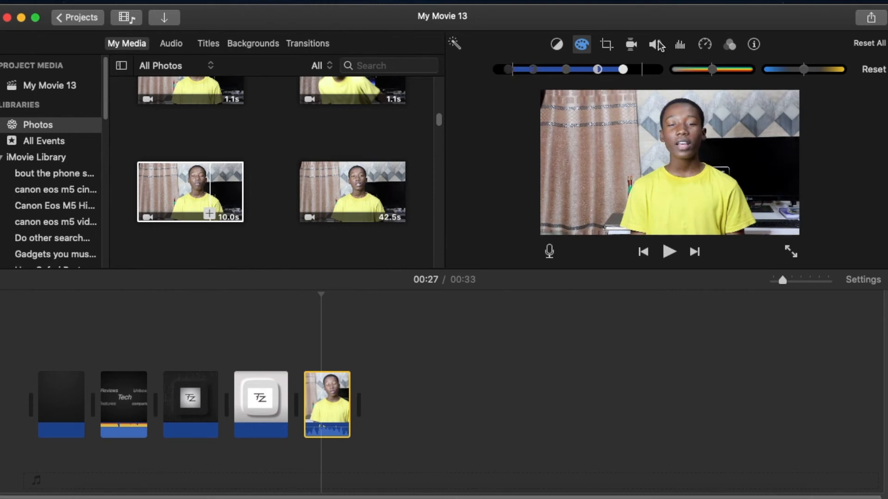
left_click_drag(711, 70, 721, 73)
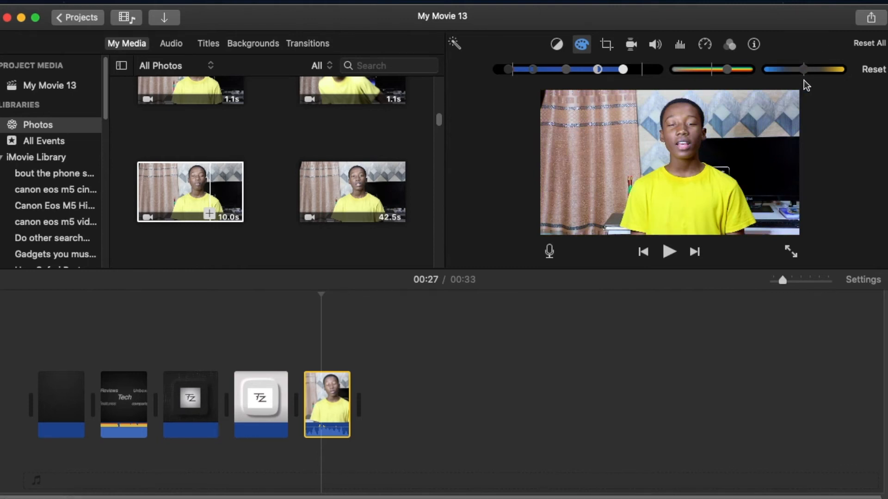
Crop the yellow-shirt clip with Crop to Fill, cutting off its left side and lower edge, and apply the crop
left_click(607, 44)
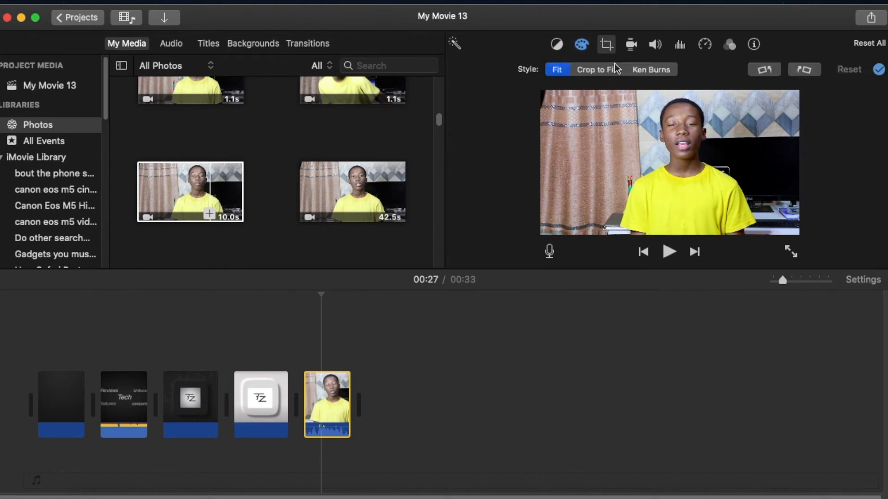
left_click(600, 71)
left_click_drag(545, 231, 599, 203)
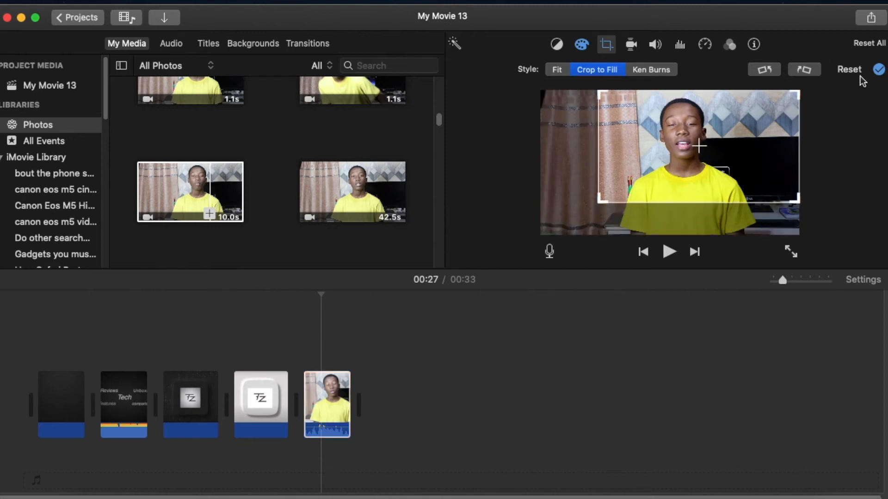
left_click(878, 70)
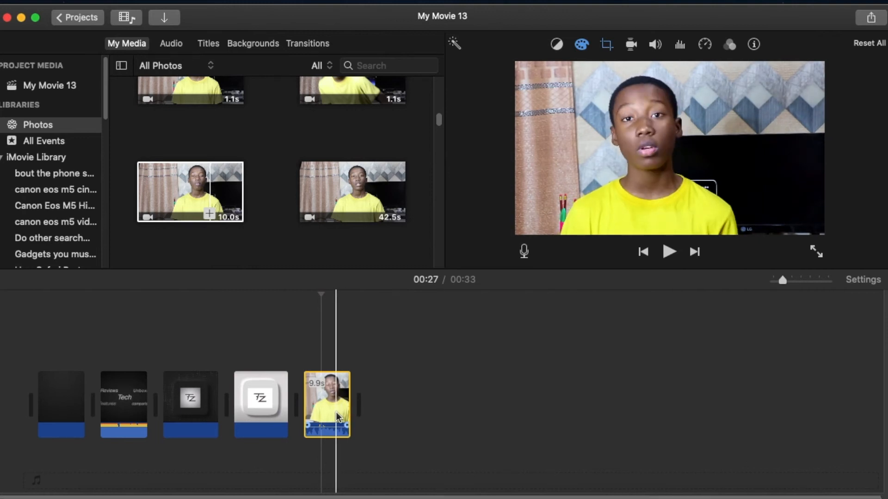
Switch to Final Cut Pro and find the same 10.0 s yellow-shirt clip in the Photos library
left_click(19, 18)
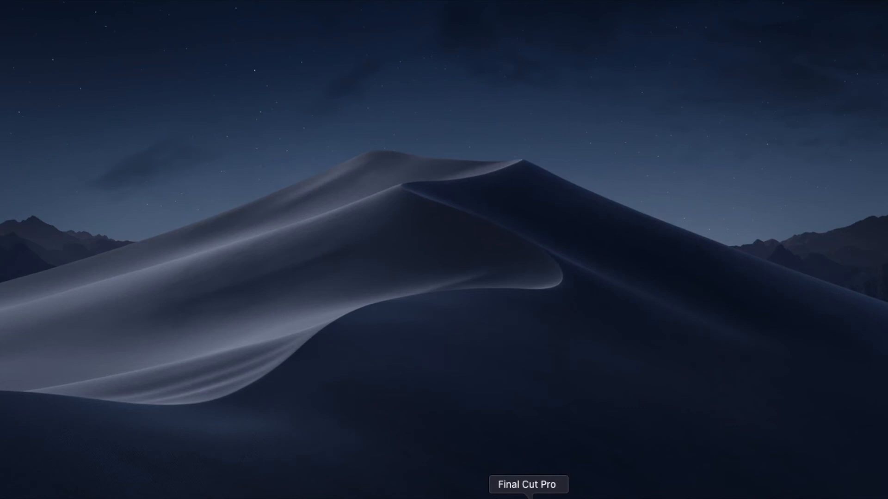
left_click(528, 494)
scroll(226, 164, "down", 10)
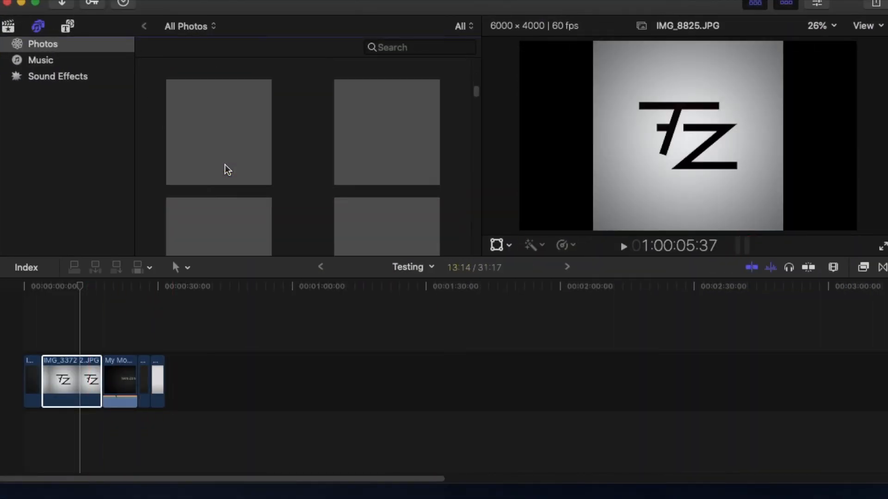
scroll(224, 165, "down", 2)
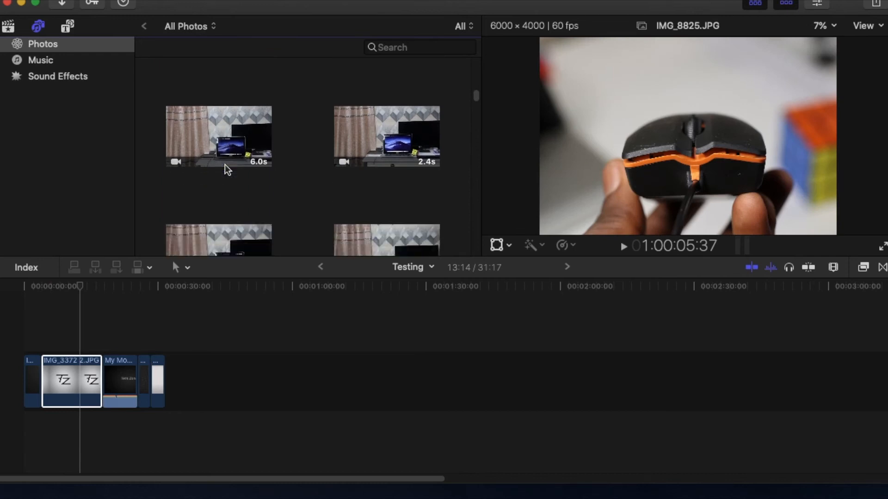
scroll(224, 165, "down", 5)
left_click_drag(215, 186, 187, 400)
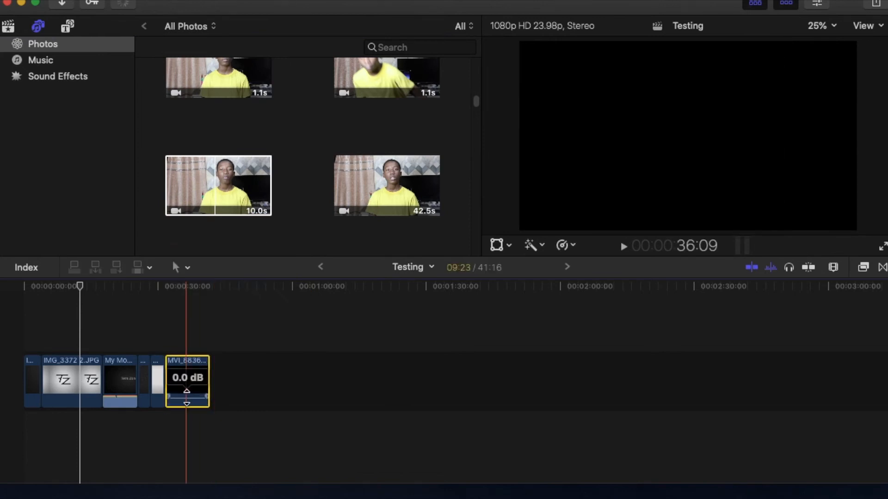
left_click(185, 384)
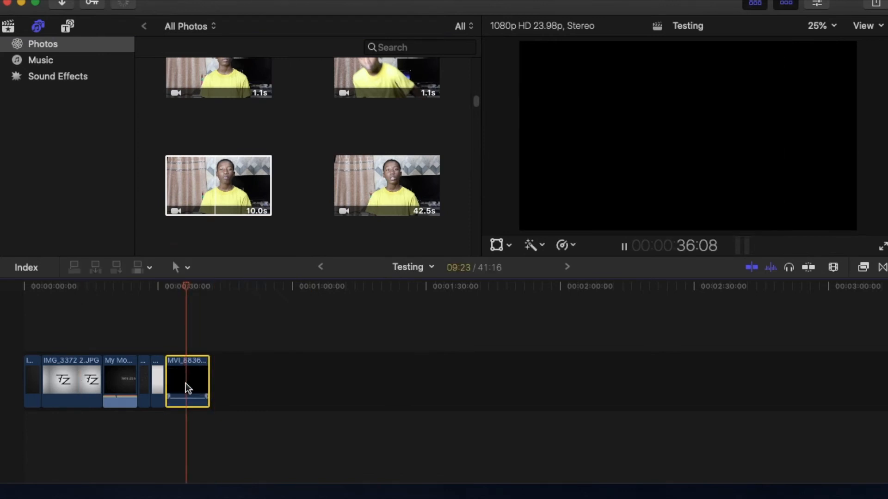
key("Delete")
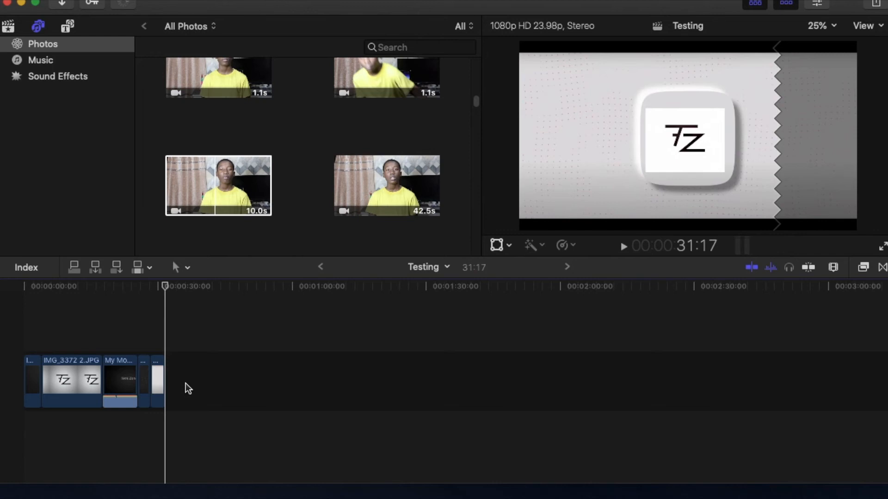
Append the 10.0 s yellow-shirt clip to the end of the Testing timeline and select it
left_click_drag(217, 185, 184, 389)
left_click(184, 390)
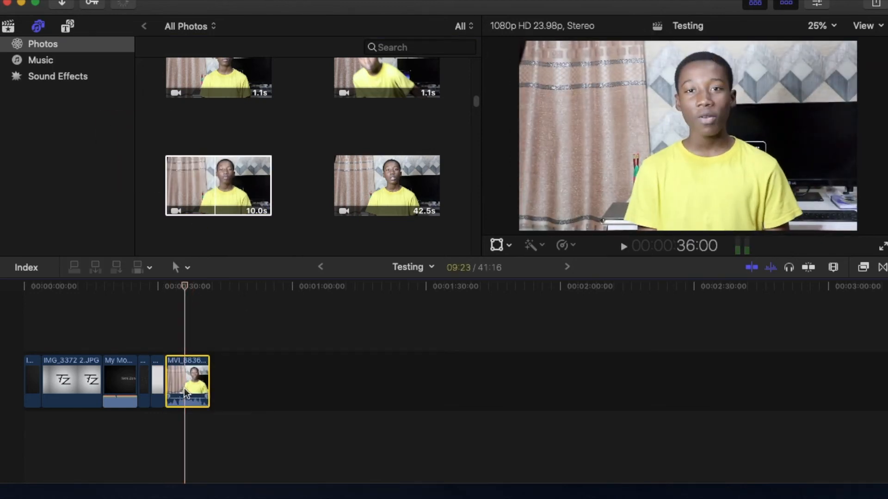
Lower the yellow-shirt clip's color board exposure to -30% for highlights and about -19% for midtones, and hide the inspector
left_click(814, 6)
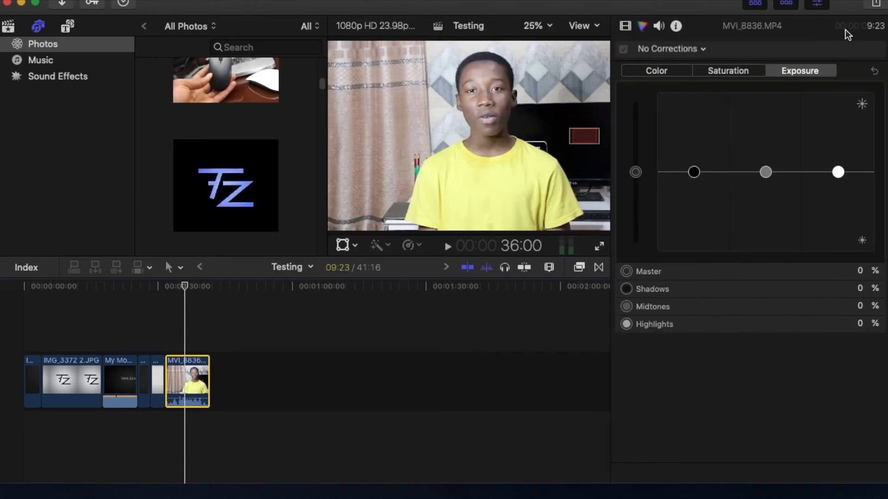
left_click(738, 74)
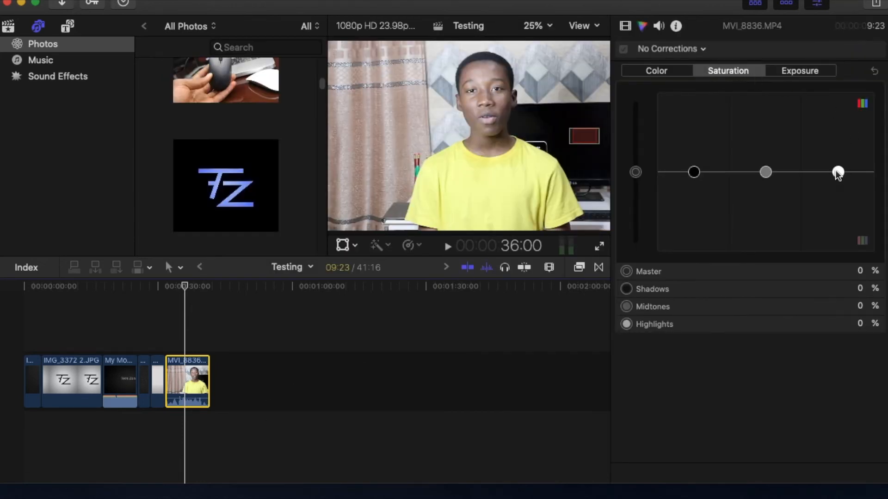
left_click_drag(838, 172, 816, 69)
left_click(815, 70)
left_click_drag(838, 172, 835, 194)
left_click_drag(767, 176, 770, 190)
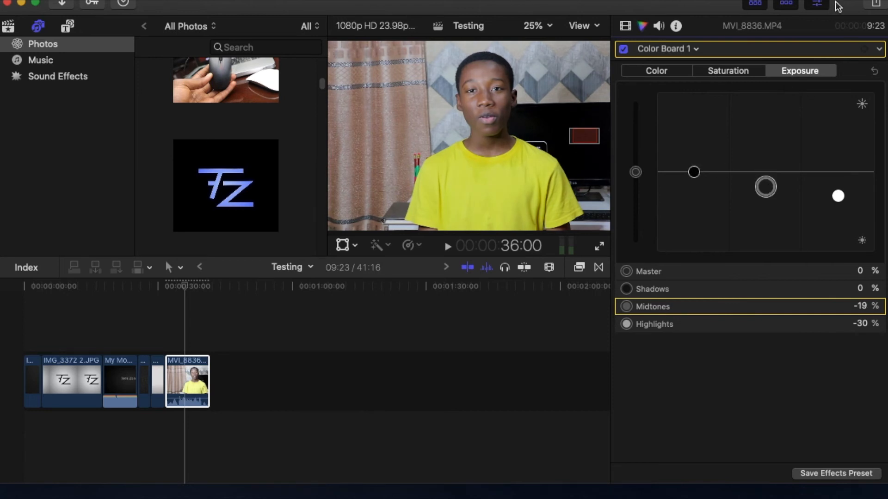
key("super+4")
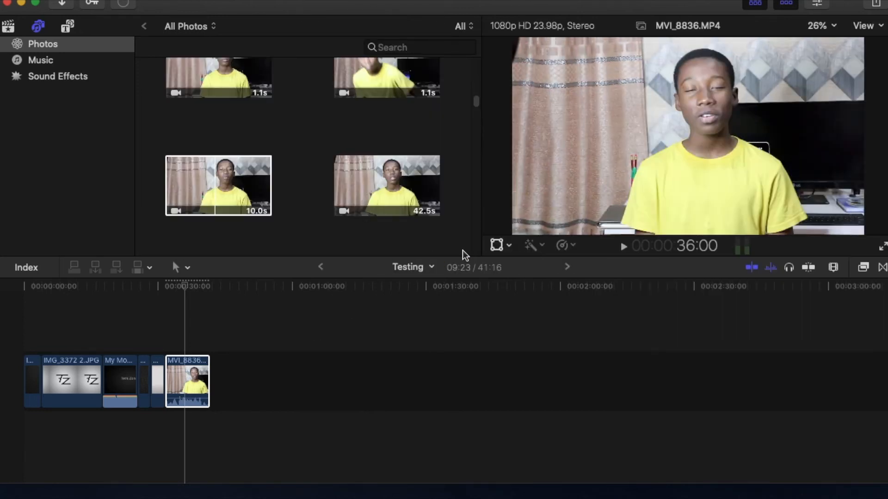
Crop the yellow-shirt clip in Crop mode, cutting off its left side and lower edge, and accept the crop
left_click(198, 378)
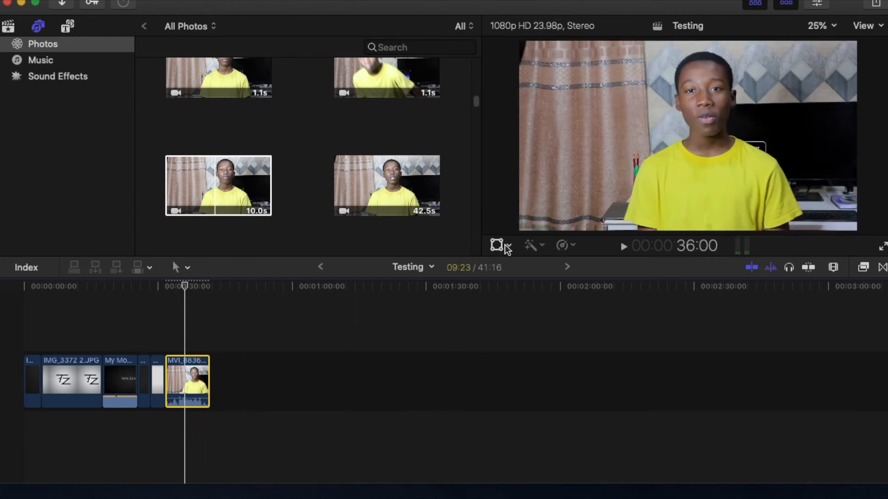
left_click(497, 245)
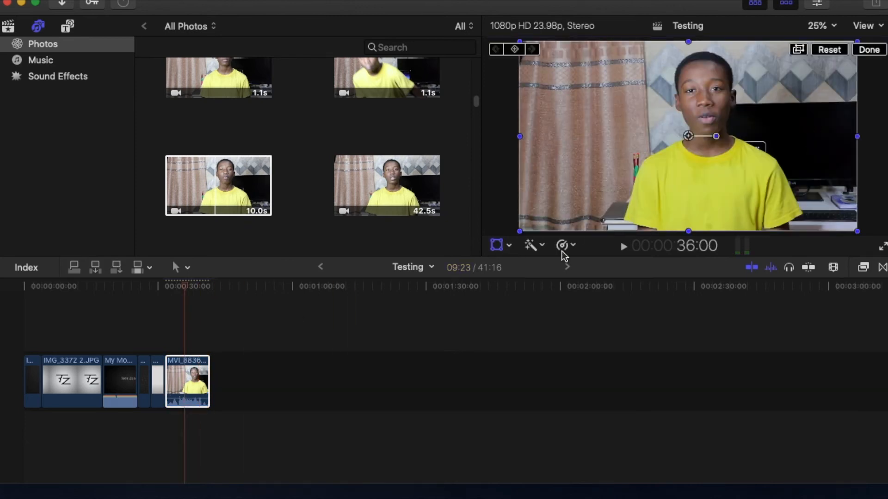
left_click(497, 246)
left_click(510, 246)
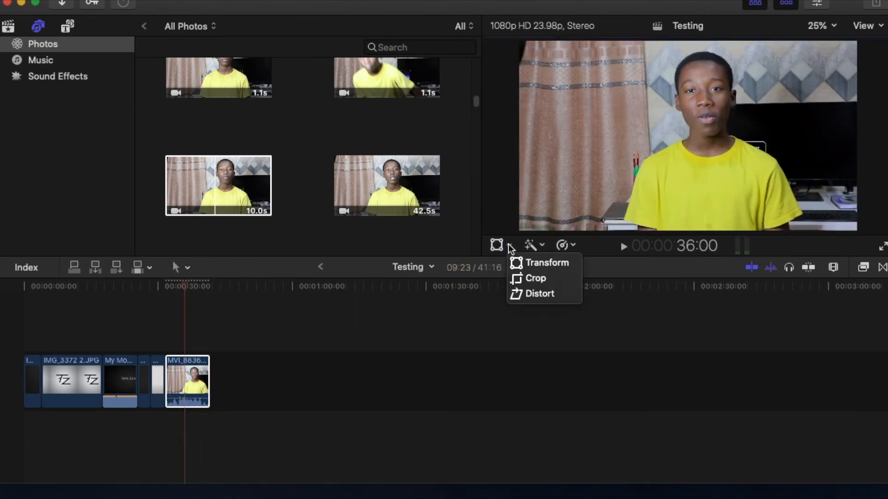
left_click(535, 278)
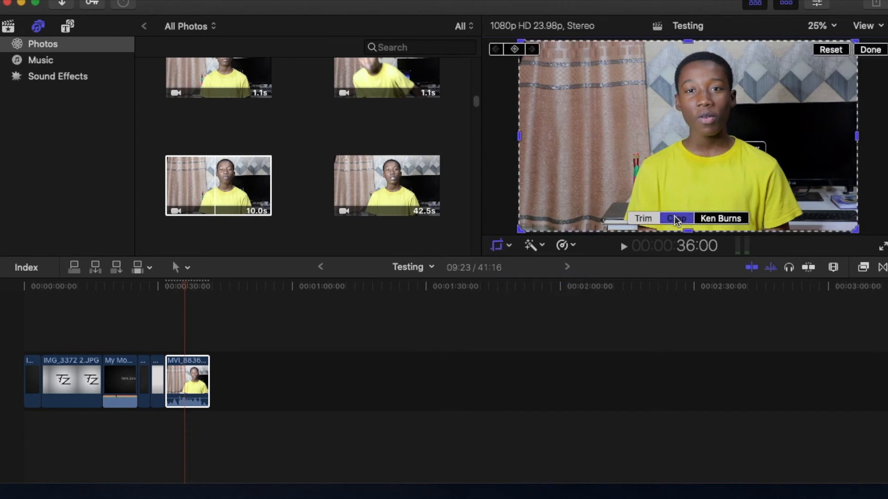
left_click(675, 217)
left_click_drag(524, 231, 599, 186)
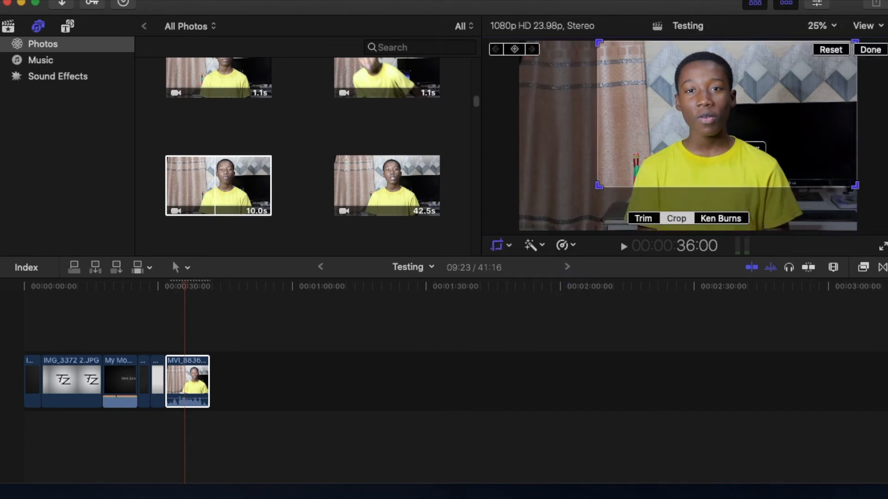
left_click(885, 55)
left_click(197, 382)
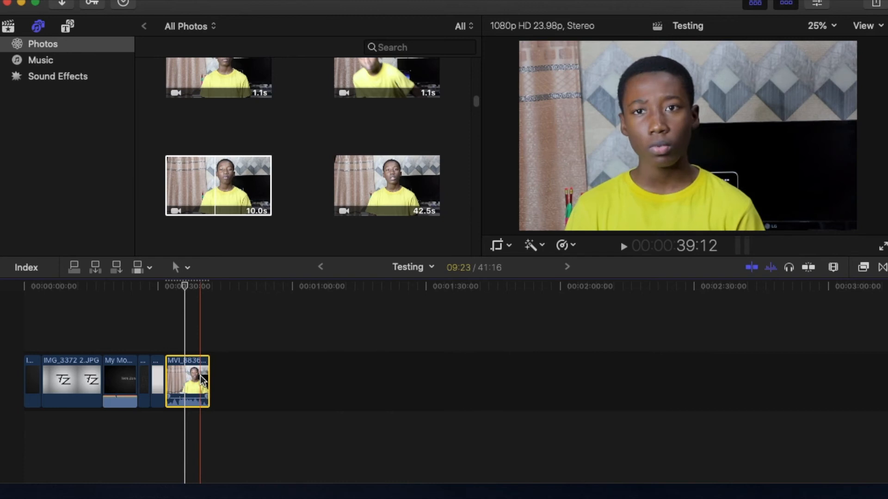
Switch back and forth between iMovie and Final Cut Pro to compare the color-corrected, cropped yellow-shirt clip in both
left_click(383, 492)
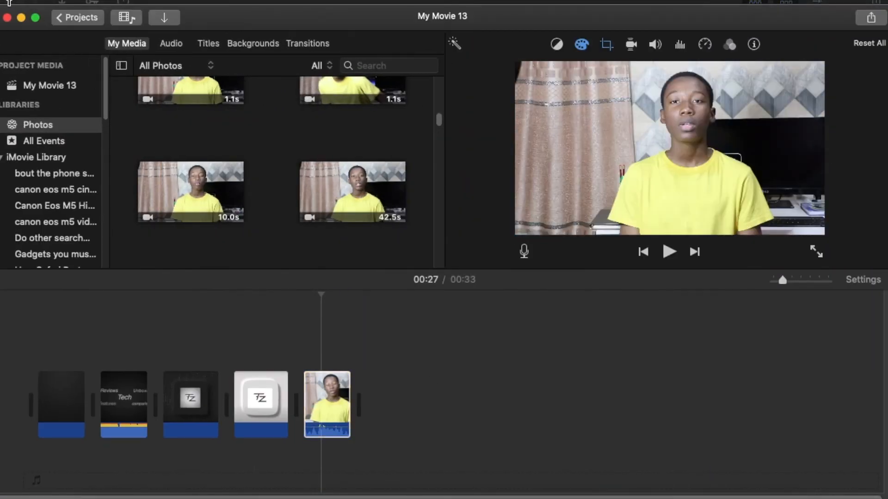
left_click(20, 17)
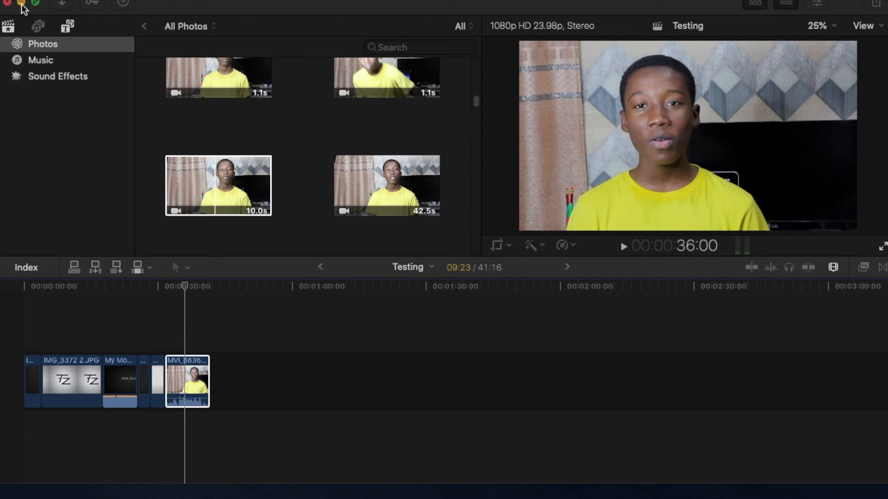
left_click(382, 495)
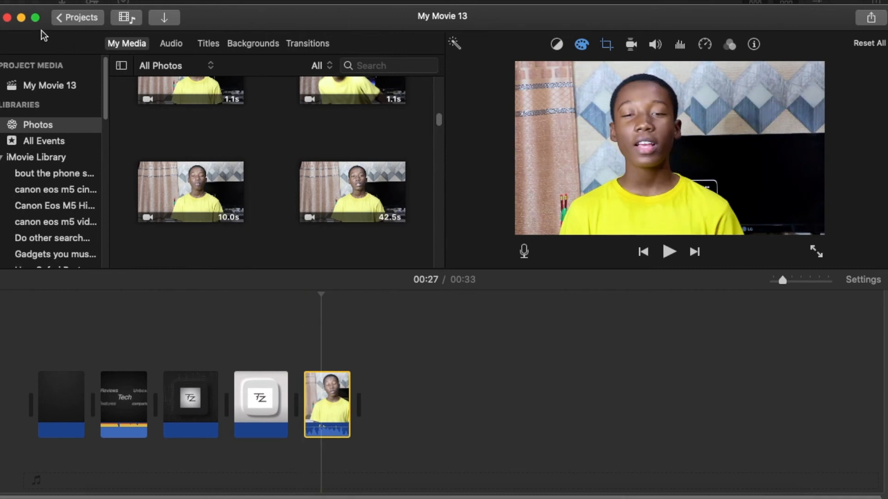
left_click(20, 18)
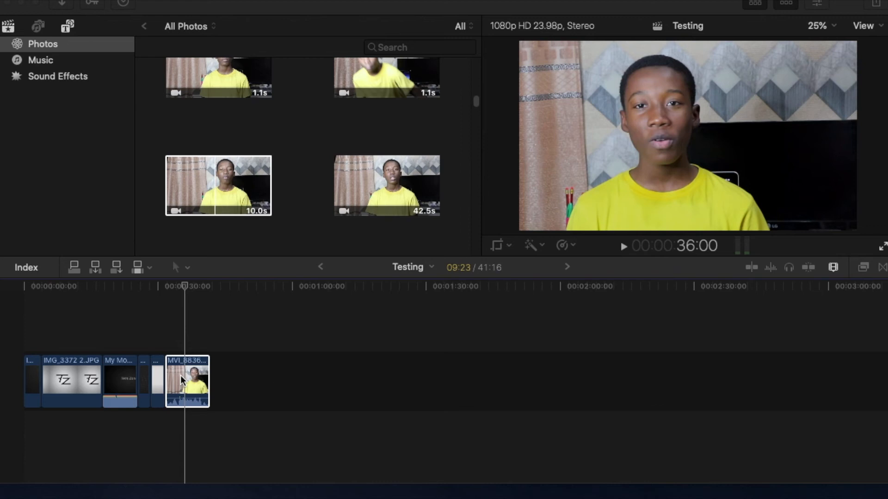
left_click(147, 292)
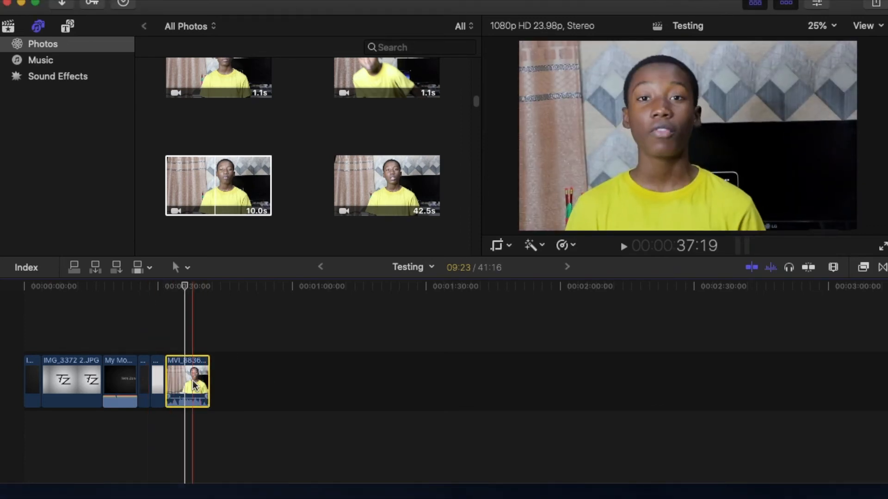
Apply a Ken Burns effect to the yellow-shirt clip, pulling the End frame's lower-left corner inward to tighten it, and play the clip back
left_click(509, 246)
left_click(541, 281)
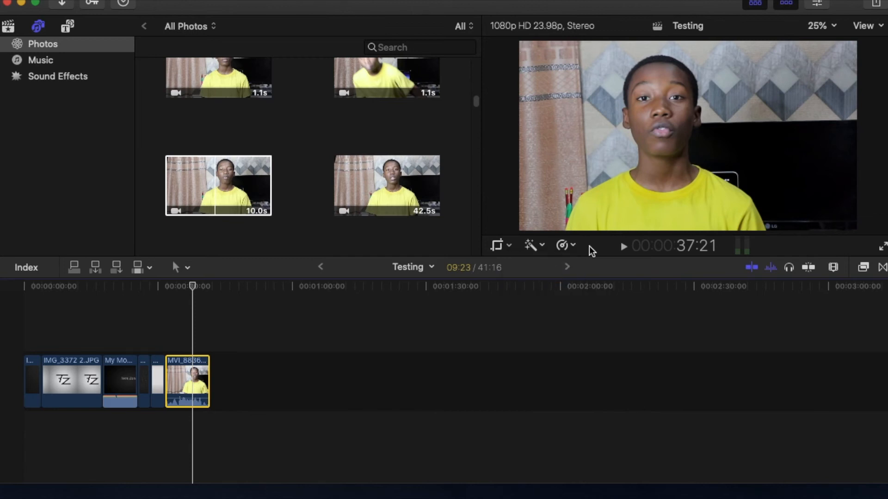
left_click(710, 220)
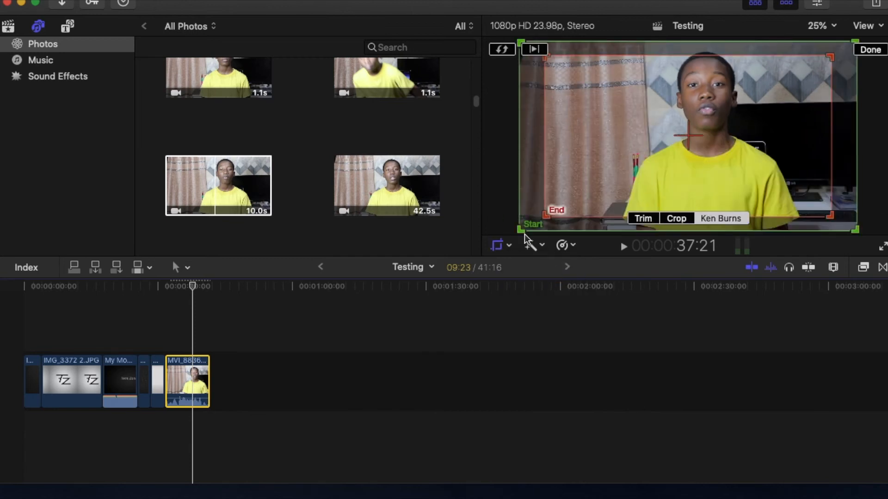
left_click_drag(549, 213, 654, 139)
left_click(870, 50)
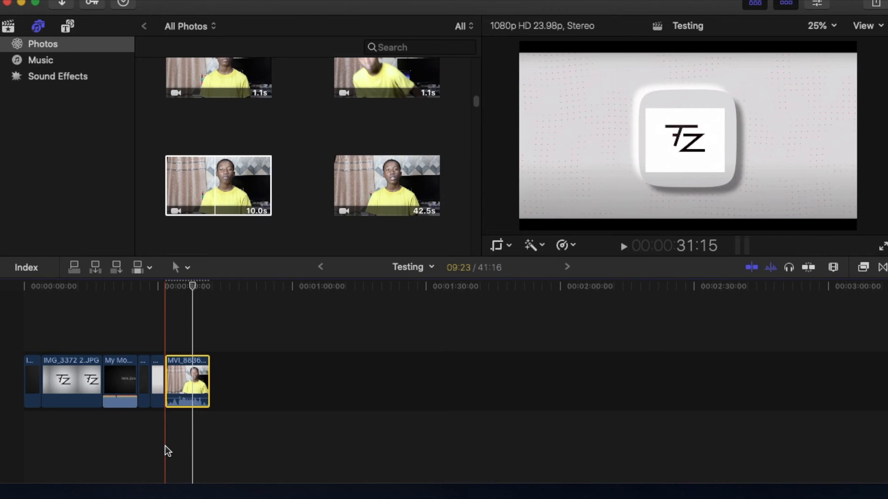
left_click(166, 445)
key("space")
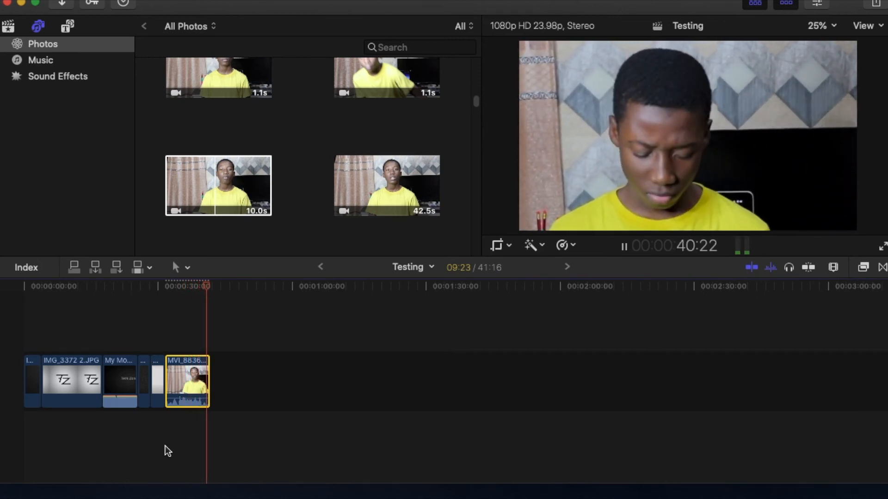
Switch to iMovie and apply a Ken Burns move to the yellow-shirt clip, from the full frame to a tighter End frame, and play it back
left_click(21, 7)
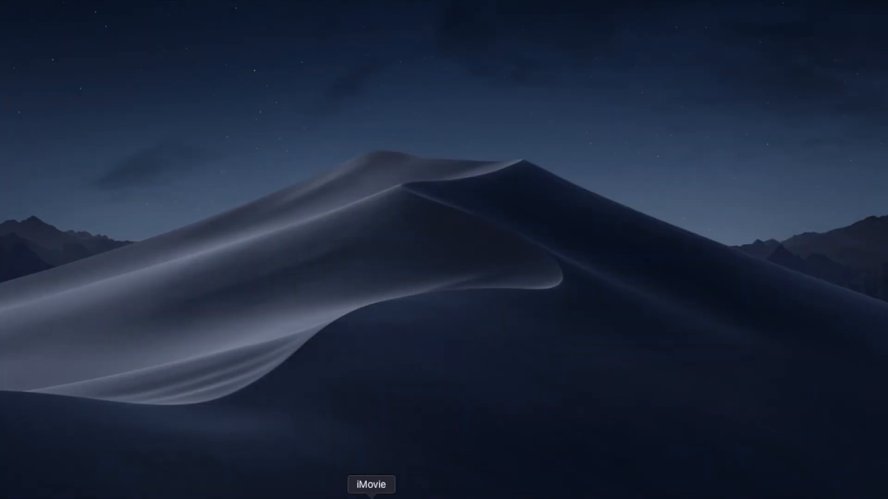
left_click(372, 494)
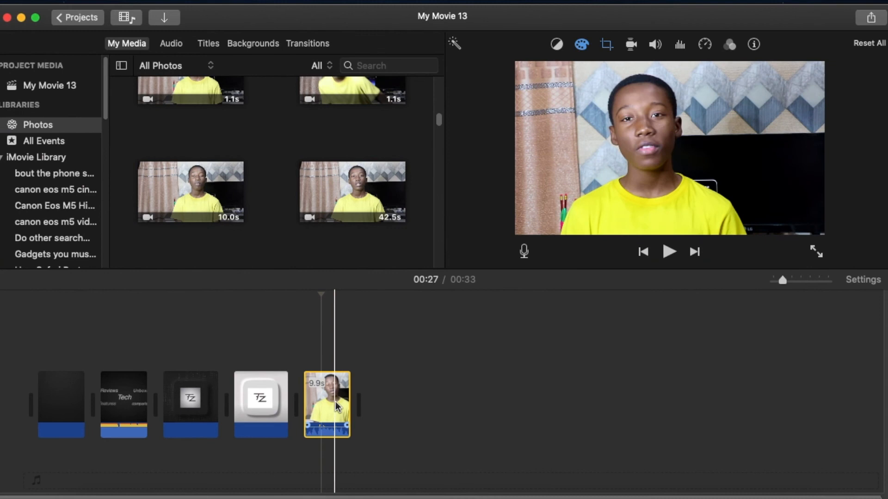
left_click(607, 45)
left_click(651, 68)
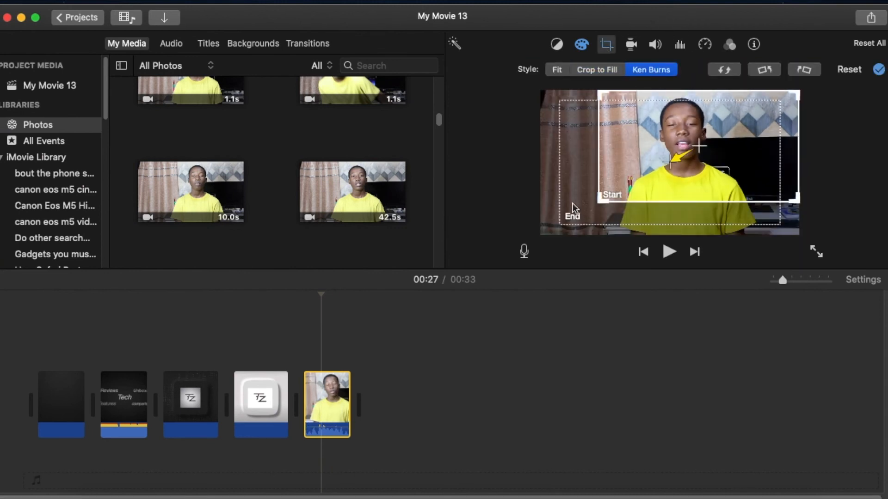
left_click_drag(609, 198, 632, 196)
left_click(879, 69)
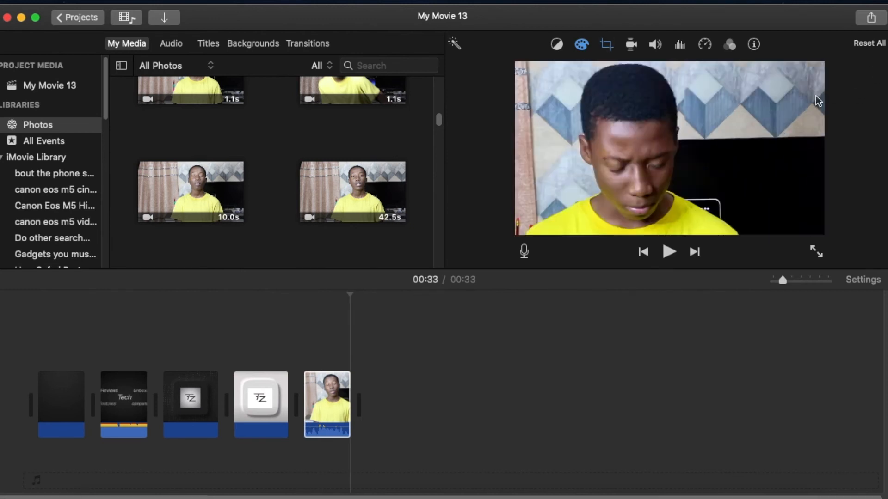
key("space")
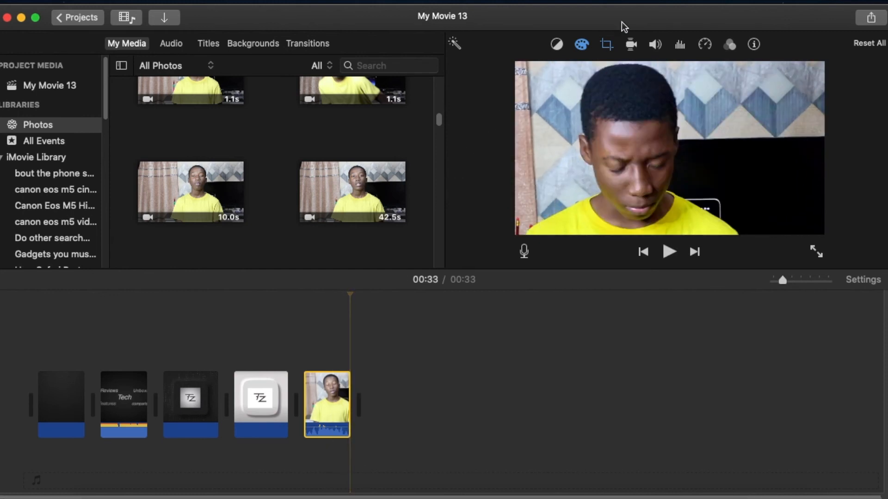
Change the yellow-shirt clip's crop style to Crop to Fill
left_click(606, 44)
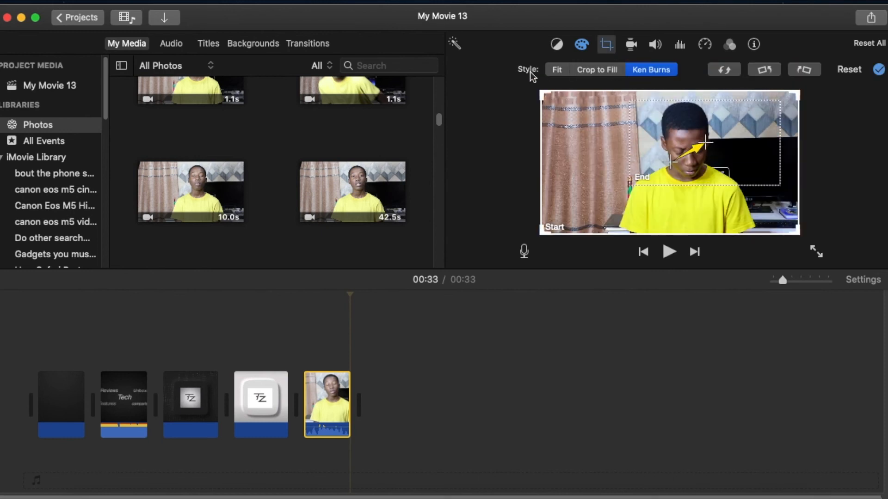
left_click(597, 73)
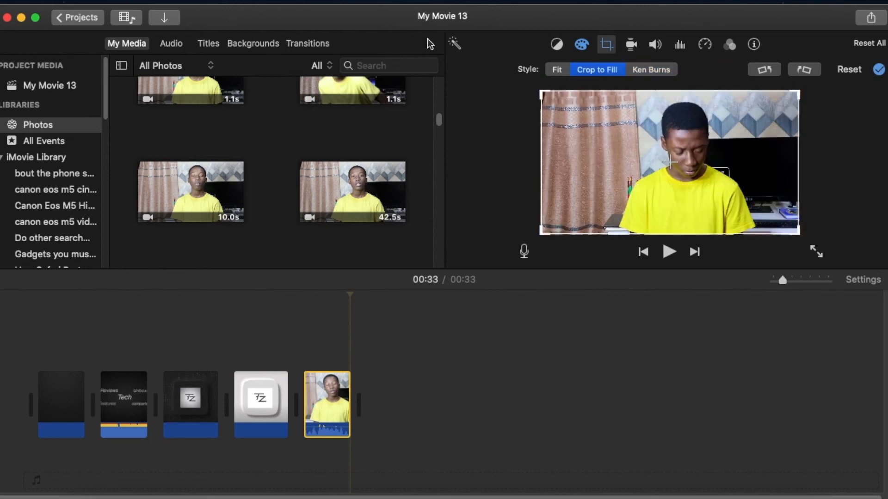
Switch to Final Cut Pro and move the dark TZ logo clip out of the main storyline to connect it above the yellow-shirt clip
left_click(21, 17)
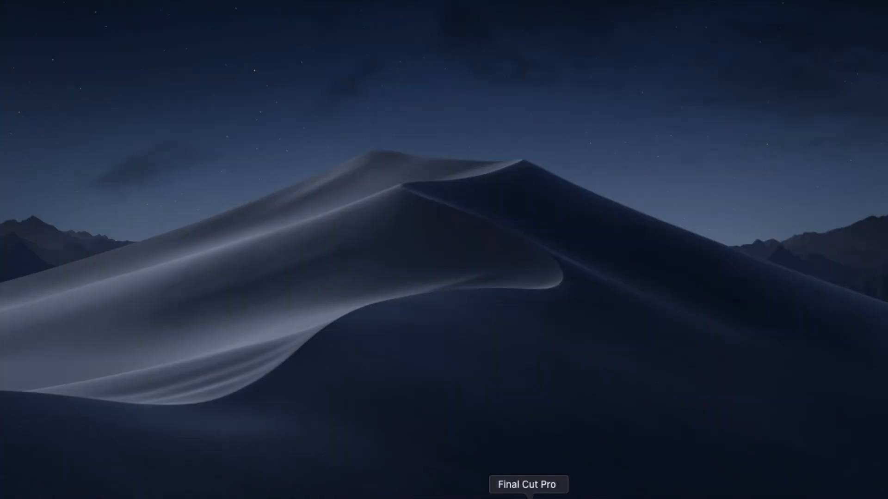
left_click(530, 498)
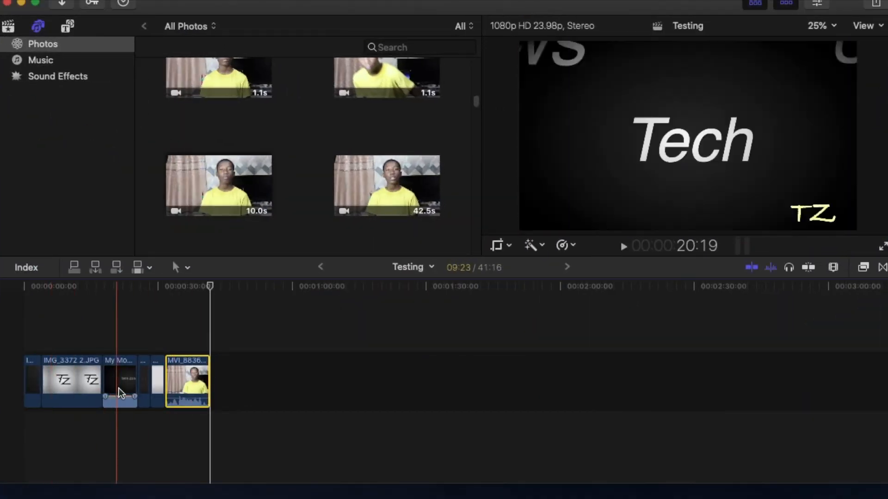
left_click_drag(143, 387, 178, 334)
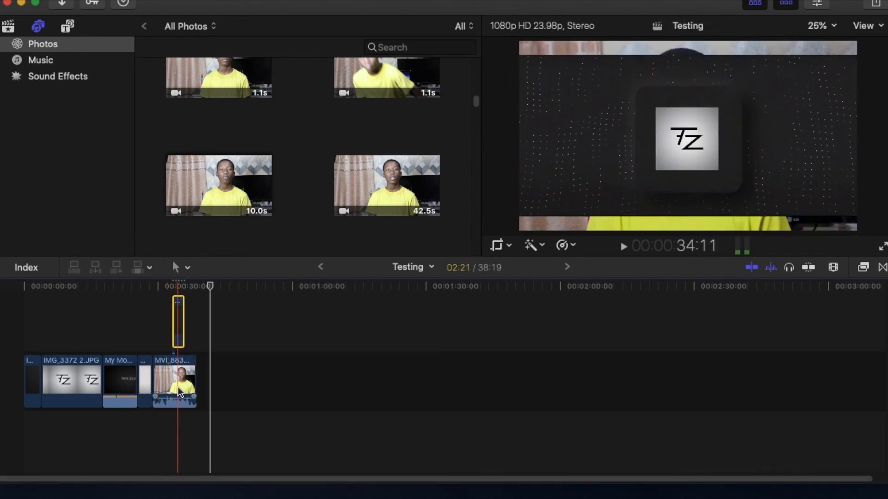
key("space")
key("space")
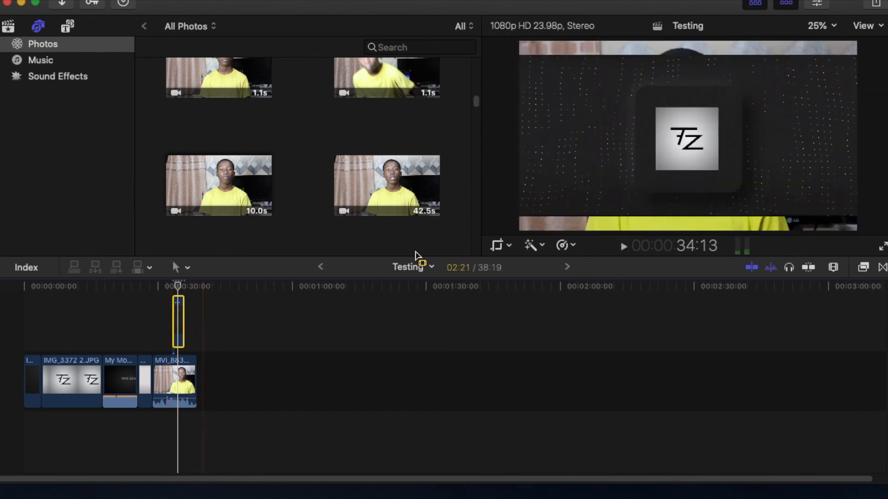
Transform the connected TZ logo clip, widening it to about 115% and stretching its height to cover the frame, and accept the change
left_click(510, 246)
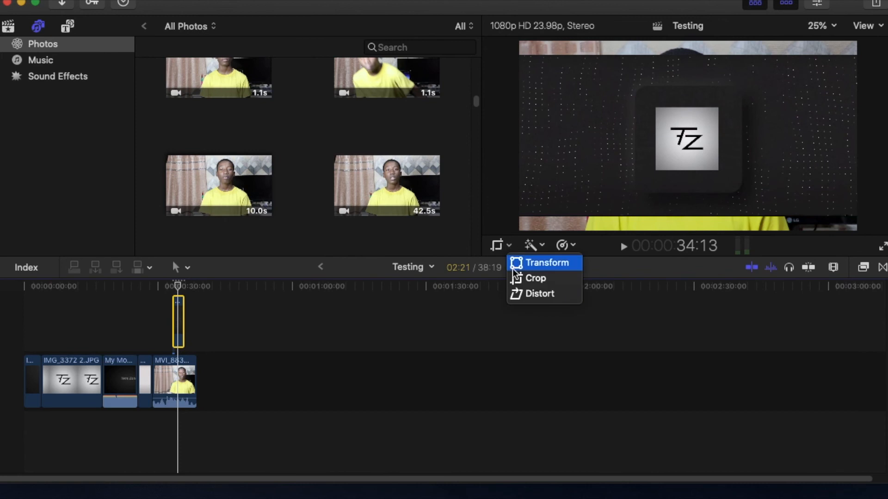
left_click(513, 262)
left_click_drag(522, 137, 493, 136)
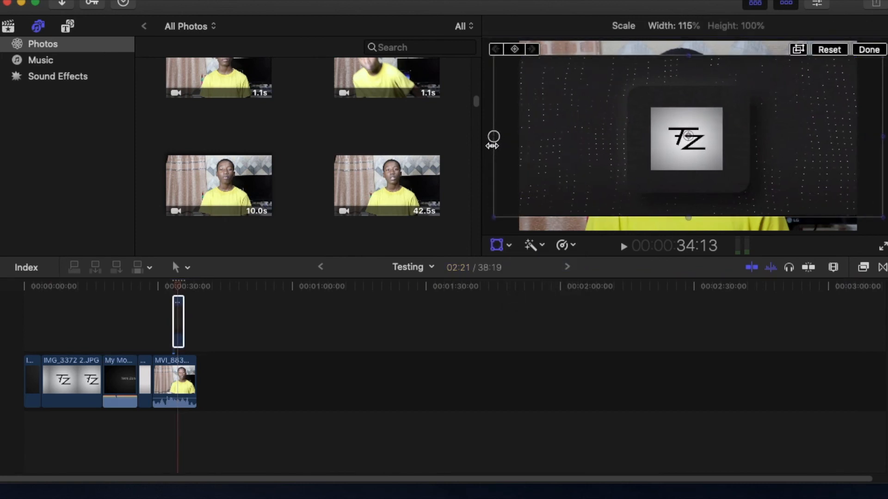
left_click_drag(694, 221, 699, 229)
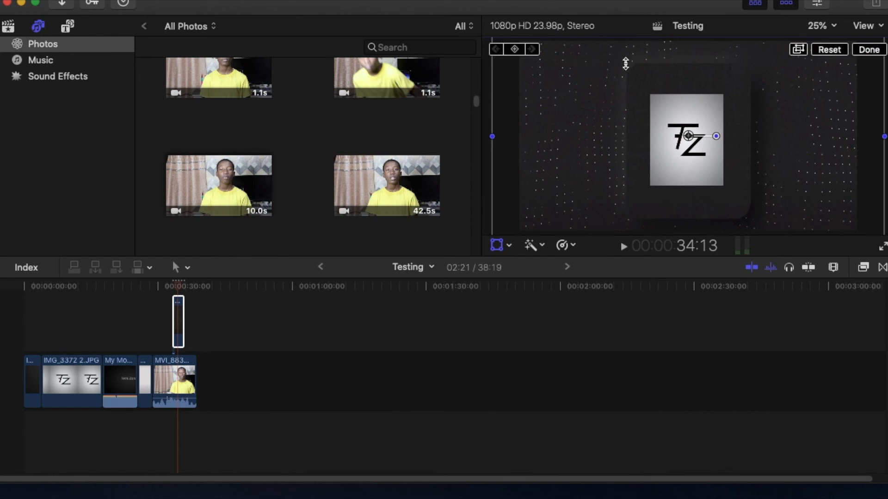
left_click(867, 55)
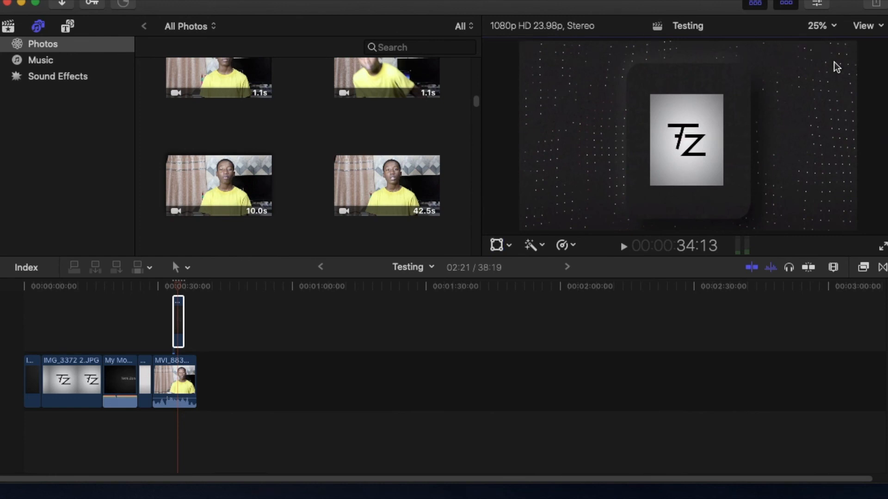
Switch to iMovie, try the dark TZ logo clip as an overlay above the yellow-shirt clip, and delete the overlay
left_click(393, 476)
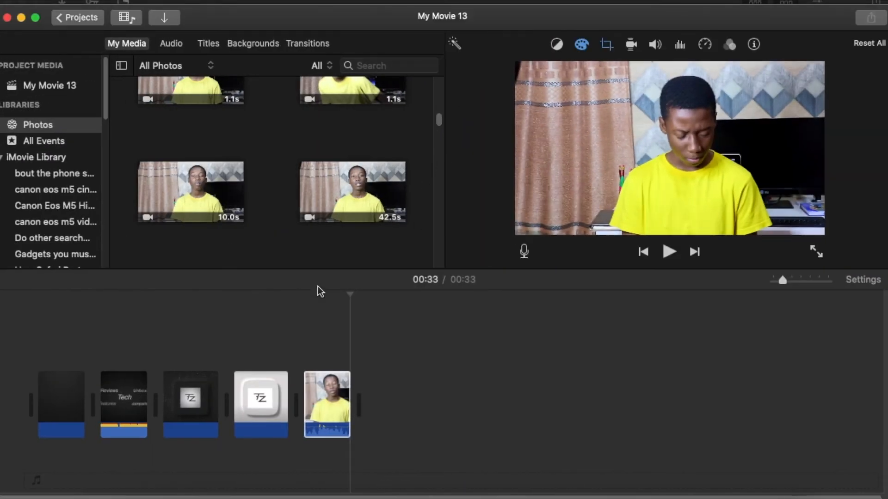
left_click_drag(183, 407, 282, 309)
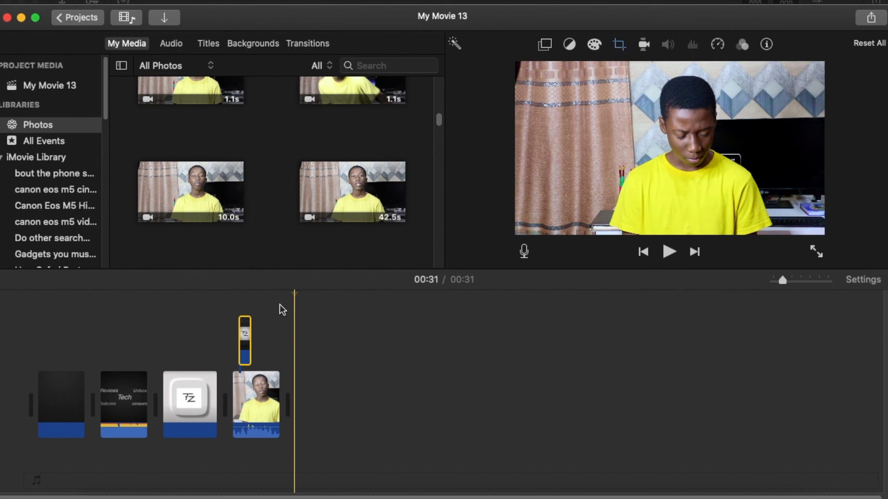
left_click_drag(242, 351, 252, 352)
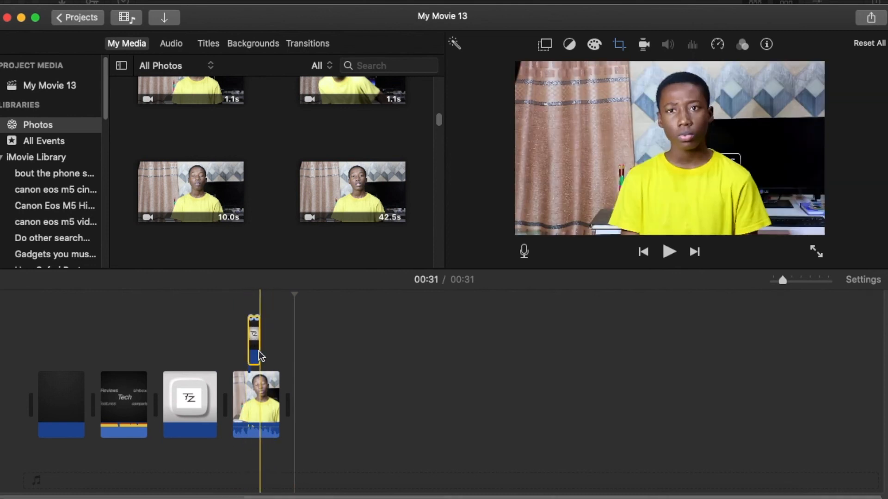
key("Delete")
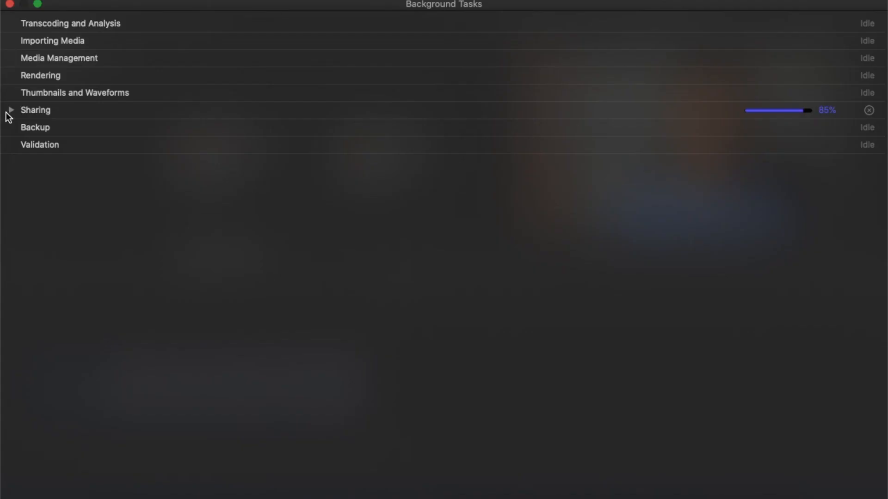
Examine the details of the Sharing task among Final Cut Pro's background tasks, and collapse them again
left_click(11, 111)
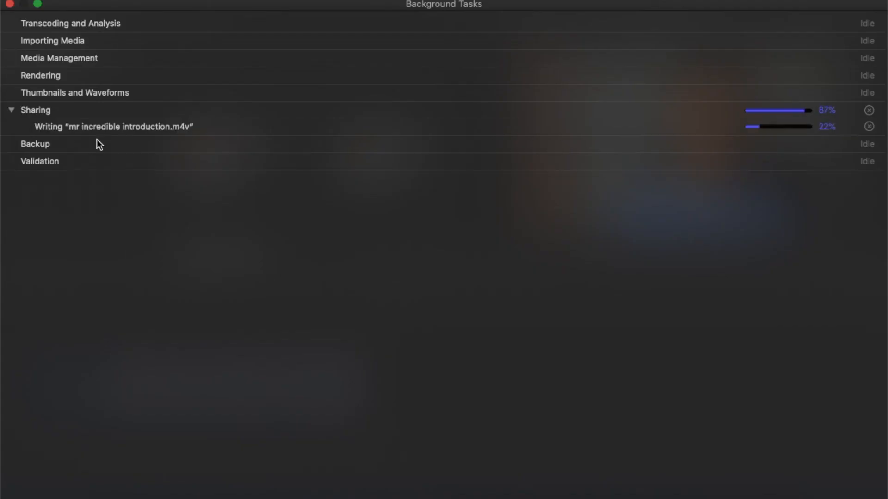
left_click(11, 110)
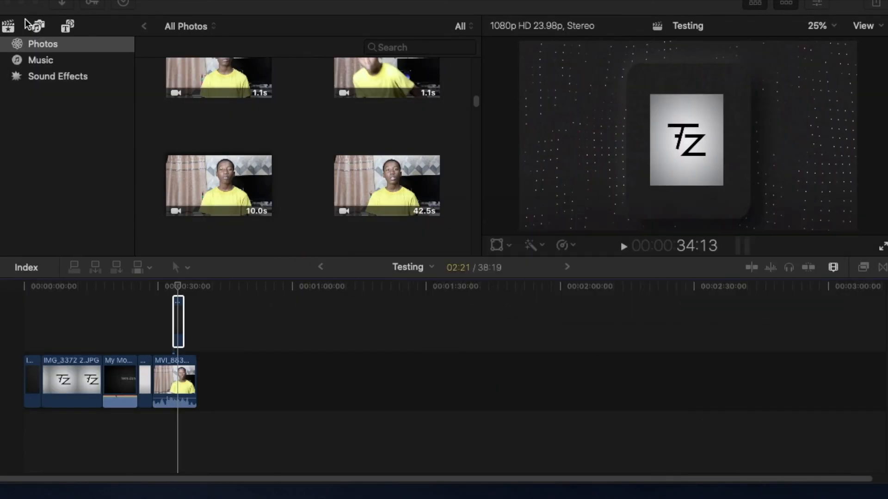
left_click(176, 1)
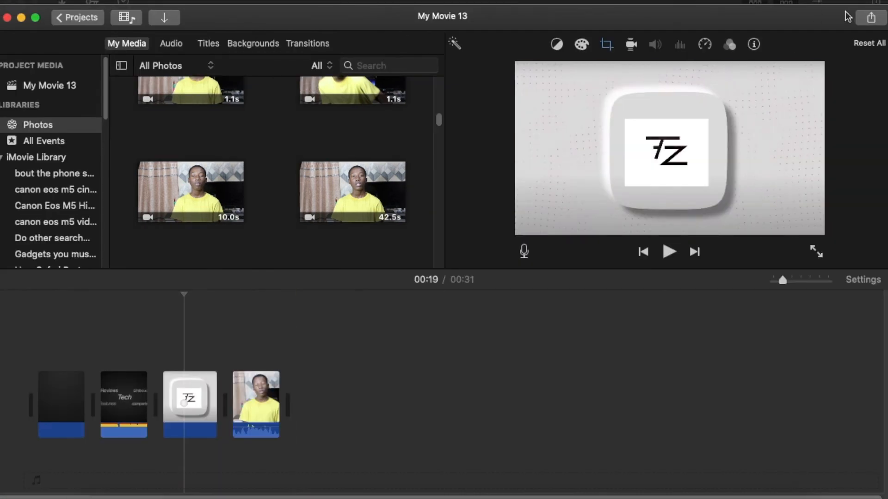
Export My Movie 13 from iMovie as a 1080p, High quality, Faster compression video file to Downloads, and open the export progress details
left_click(864, 21)
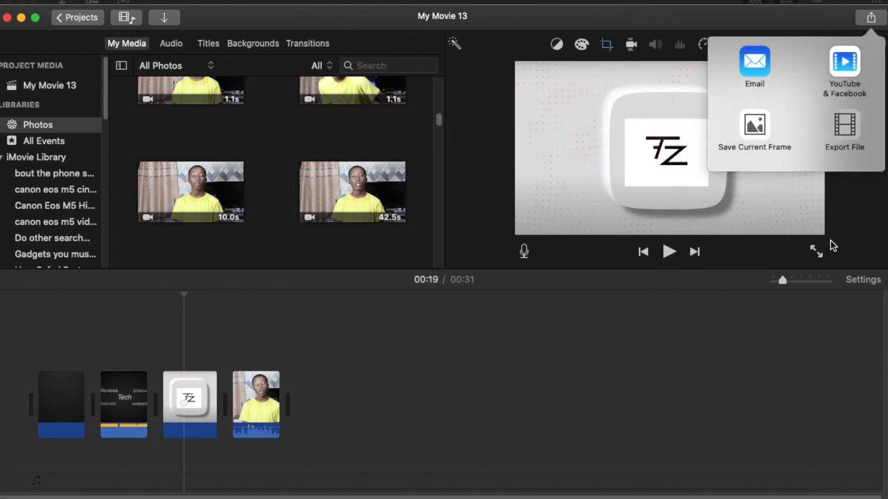
left_click(844, 127)
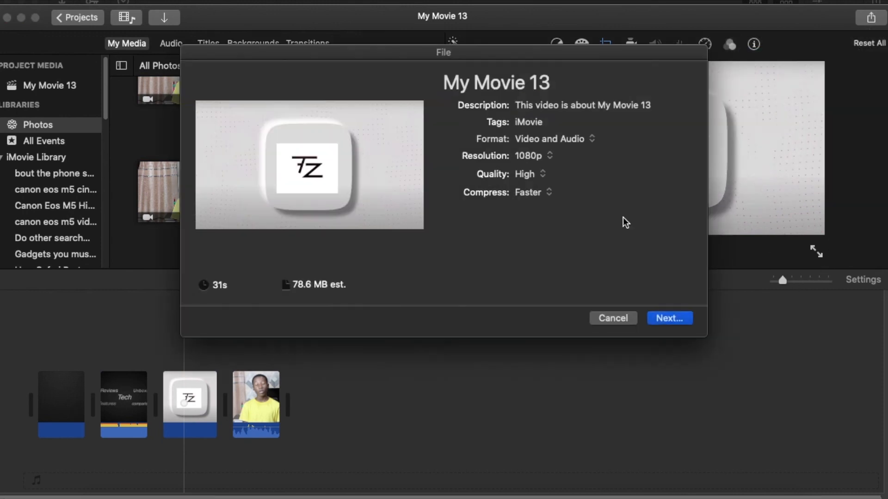
left_click(689, 323)
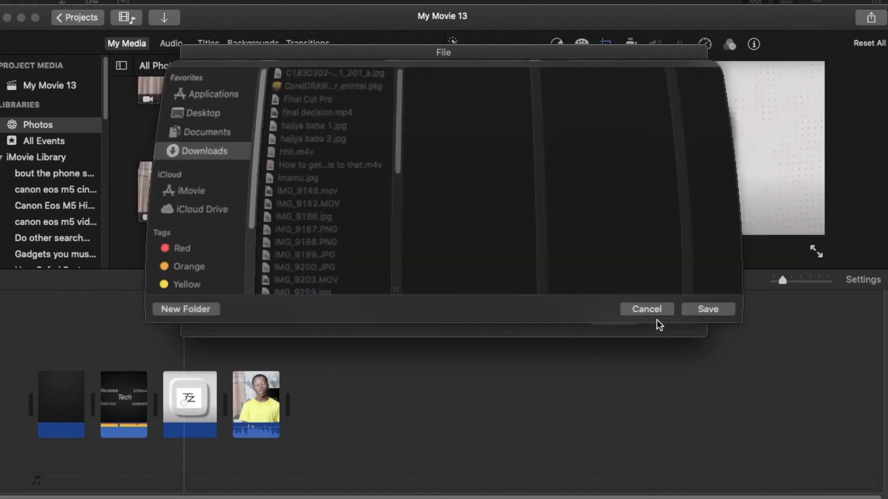
key("Return")
left_click(840, 19)
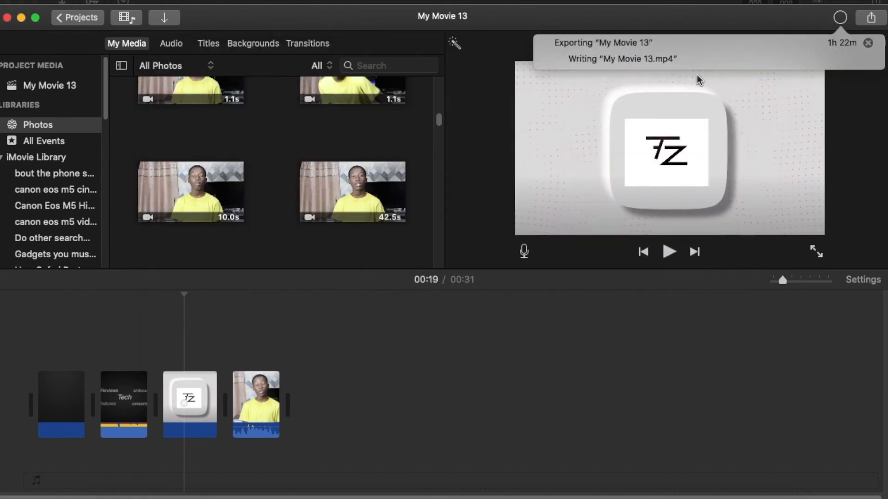